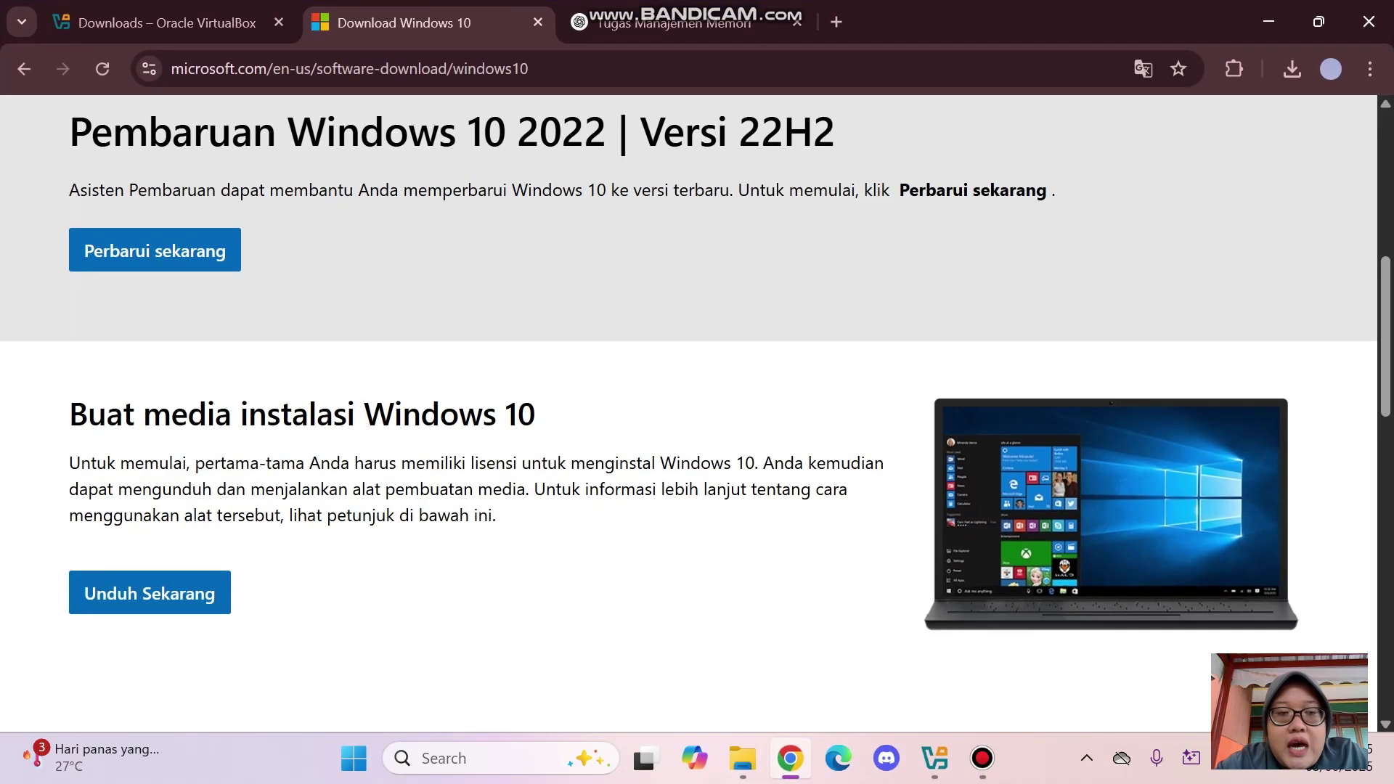
# Review the VirtualBox and Windows 10 download pages, then open the Downloads folder containing Windows 10.iso
pyautogui.hotkey('ctrl', 'shift', 'Tab')
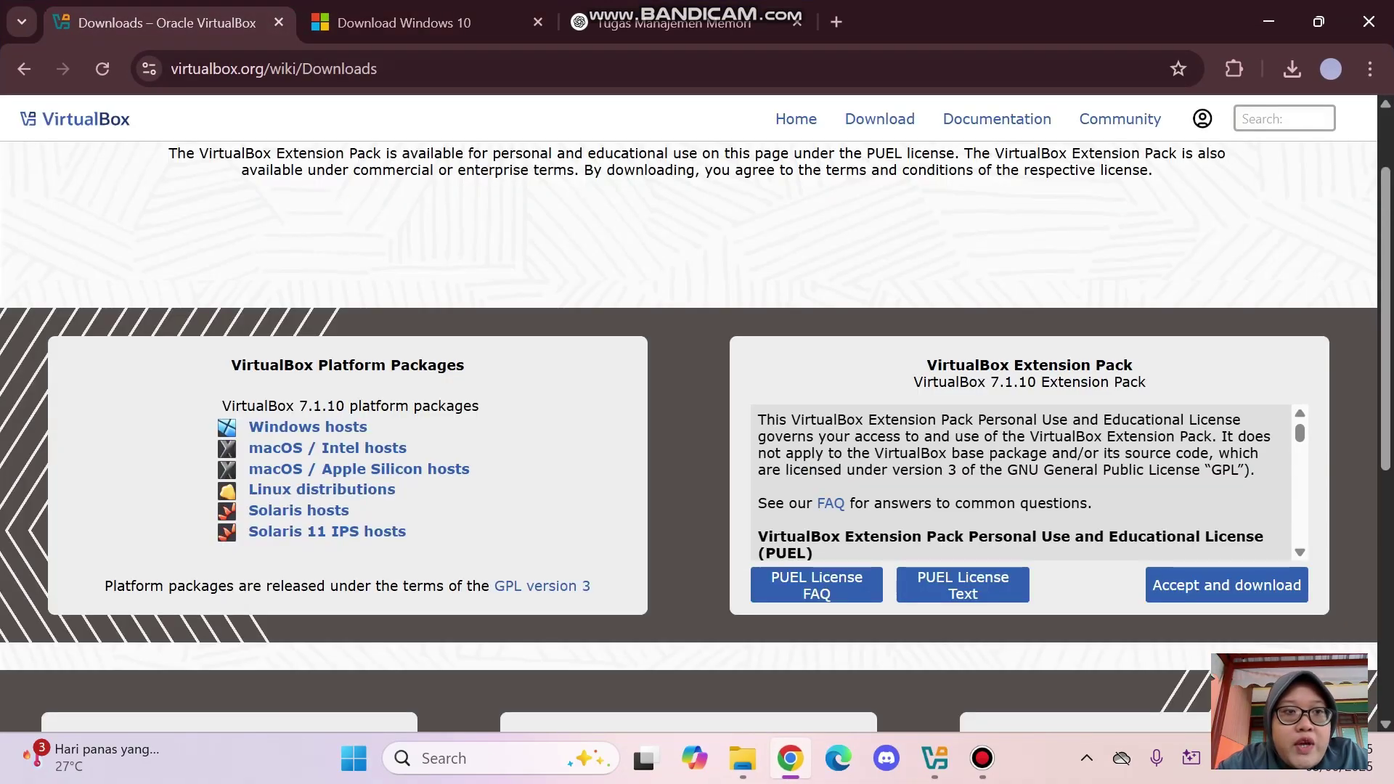
pyautogui.scroll(2, 696, 438)
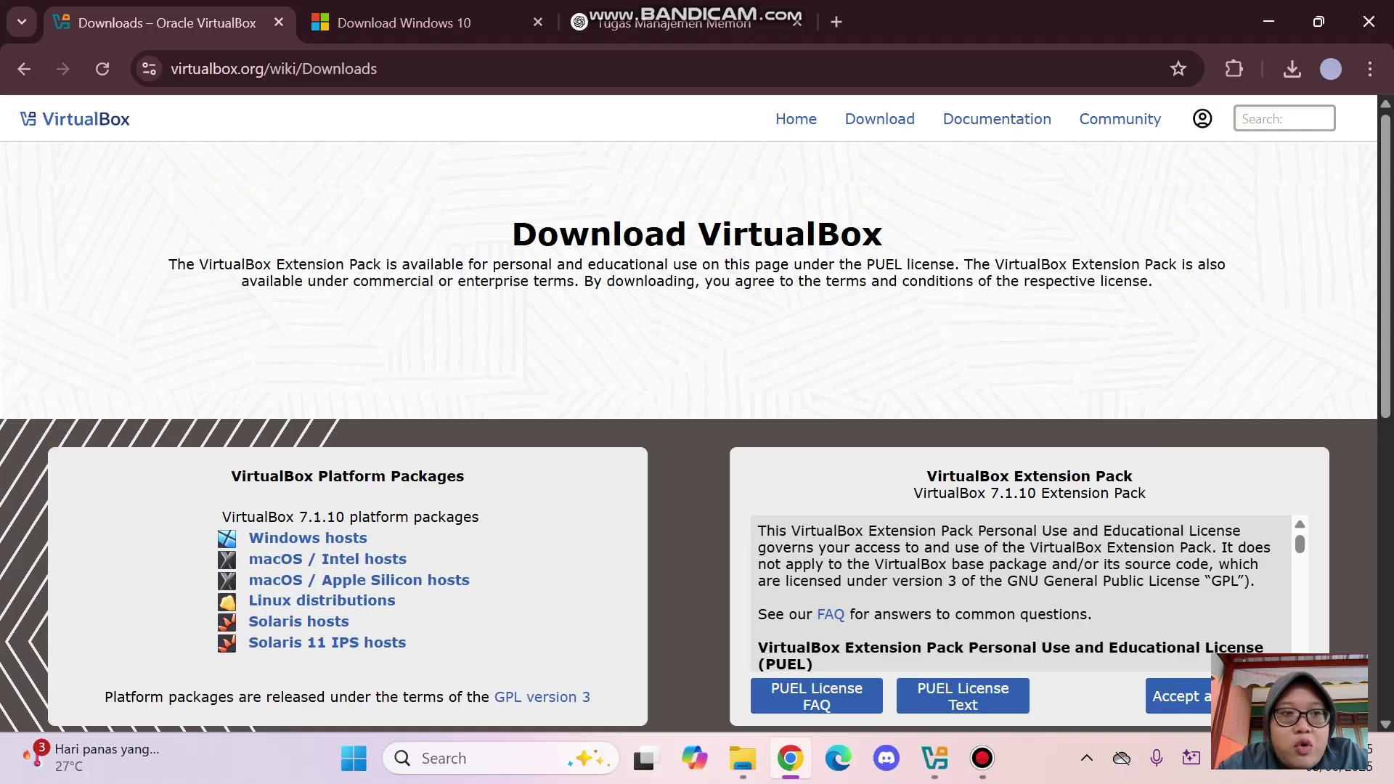
pyautogui.scroll(-2, 307, 537)
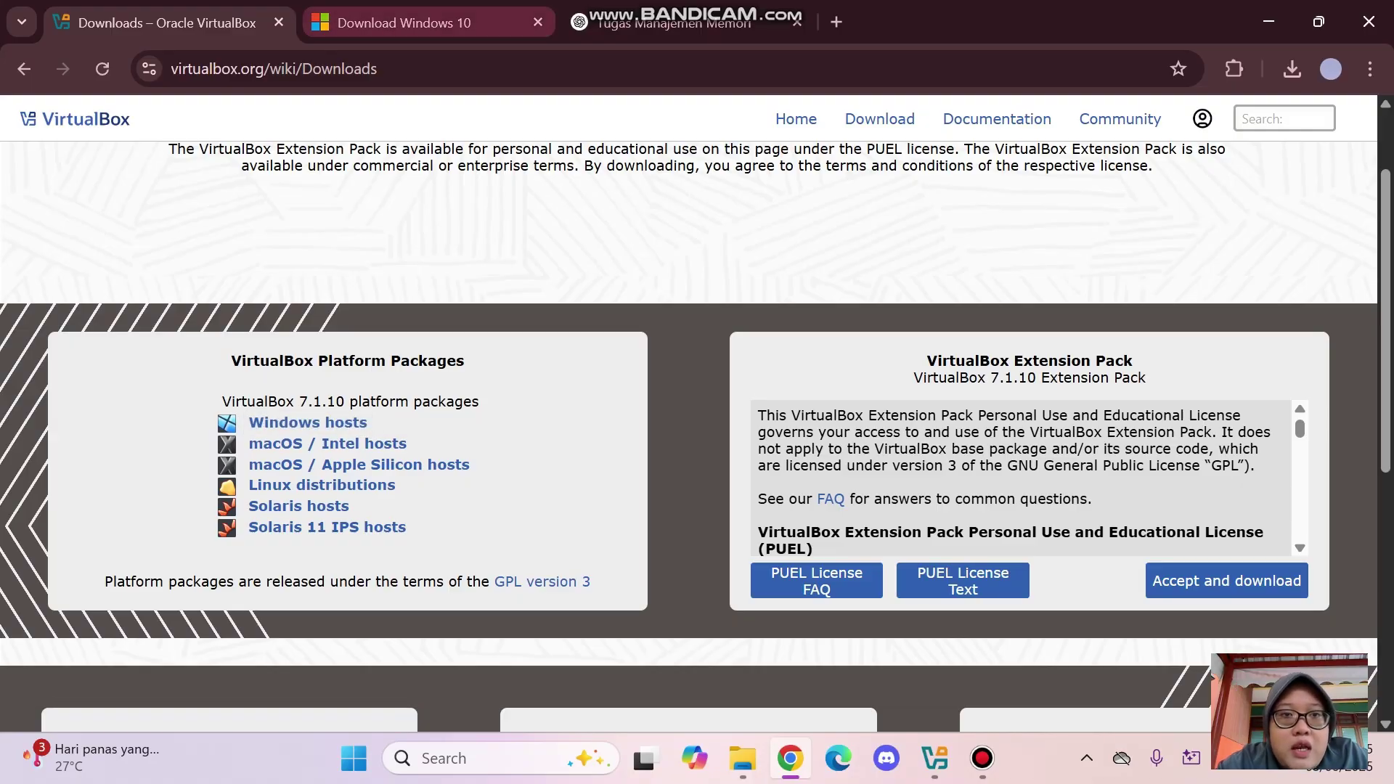
pyautogui.click(404, 23)
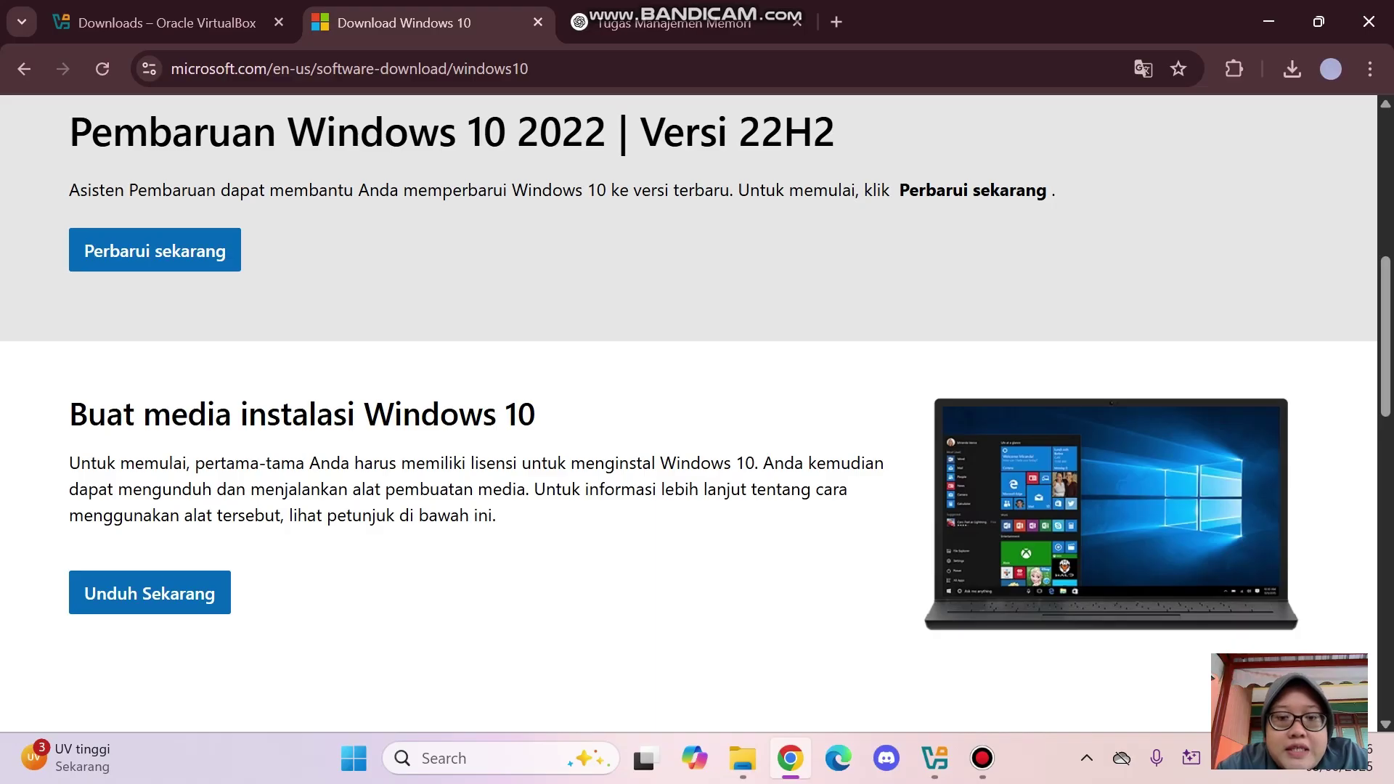
pyautogui.click(742, 758)
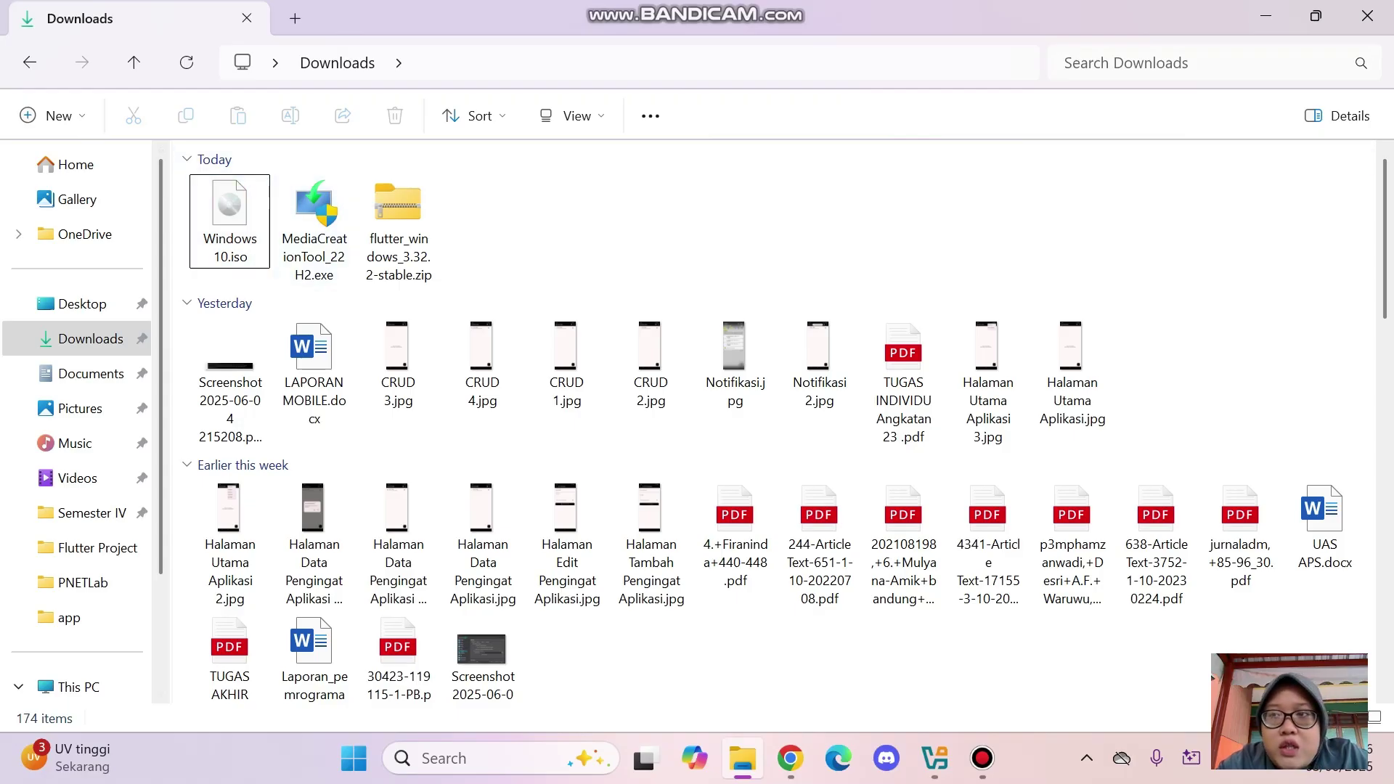
# Minimize File Explorer and bring the Oracle VirtualBox Manager window to the front
pyautogui.click(1266, 16)
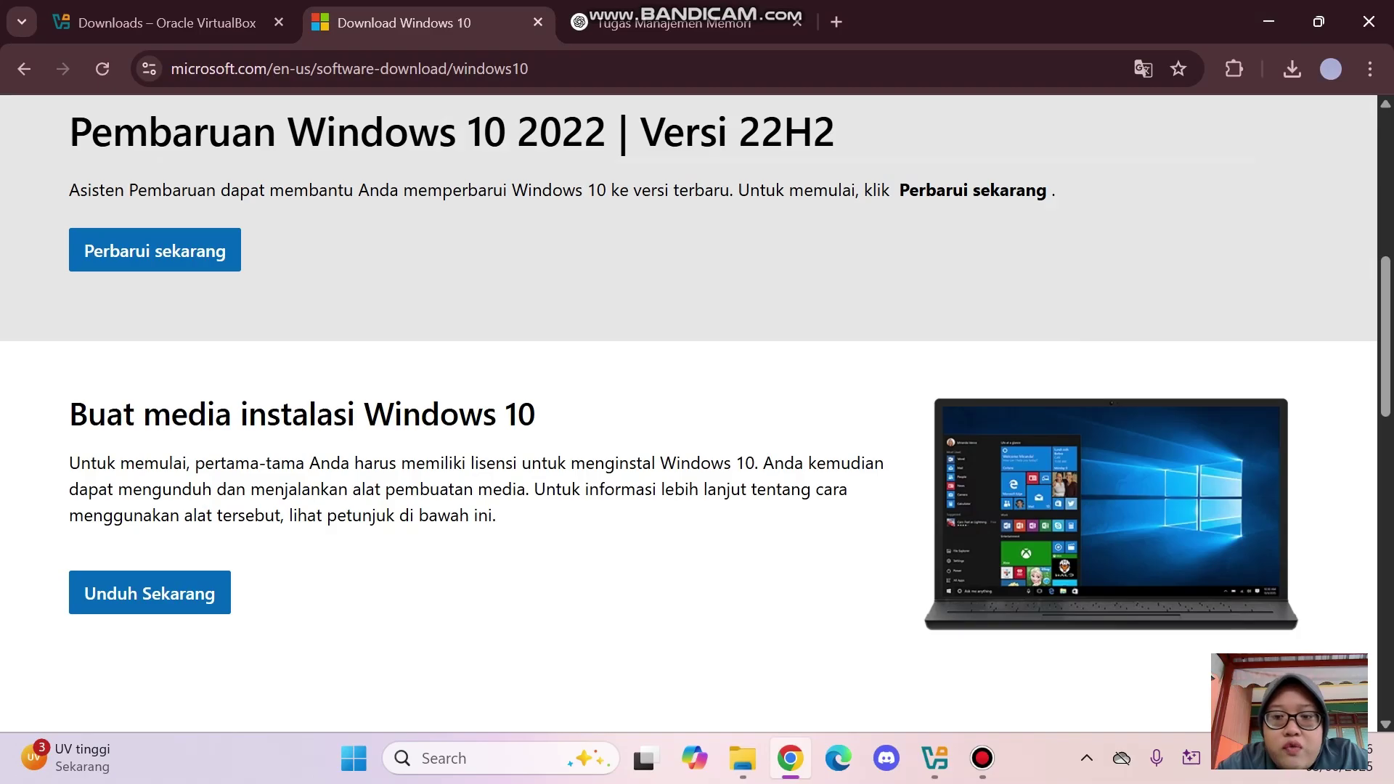
pyautogui.click(934, 758)
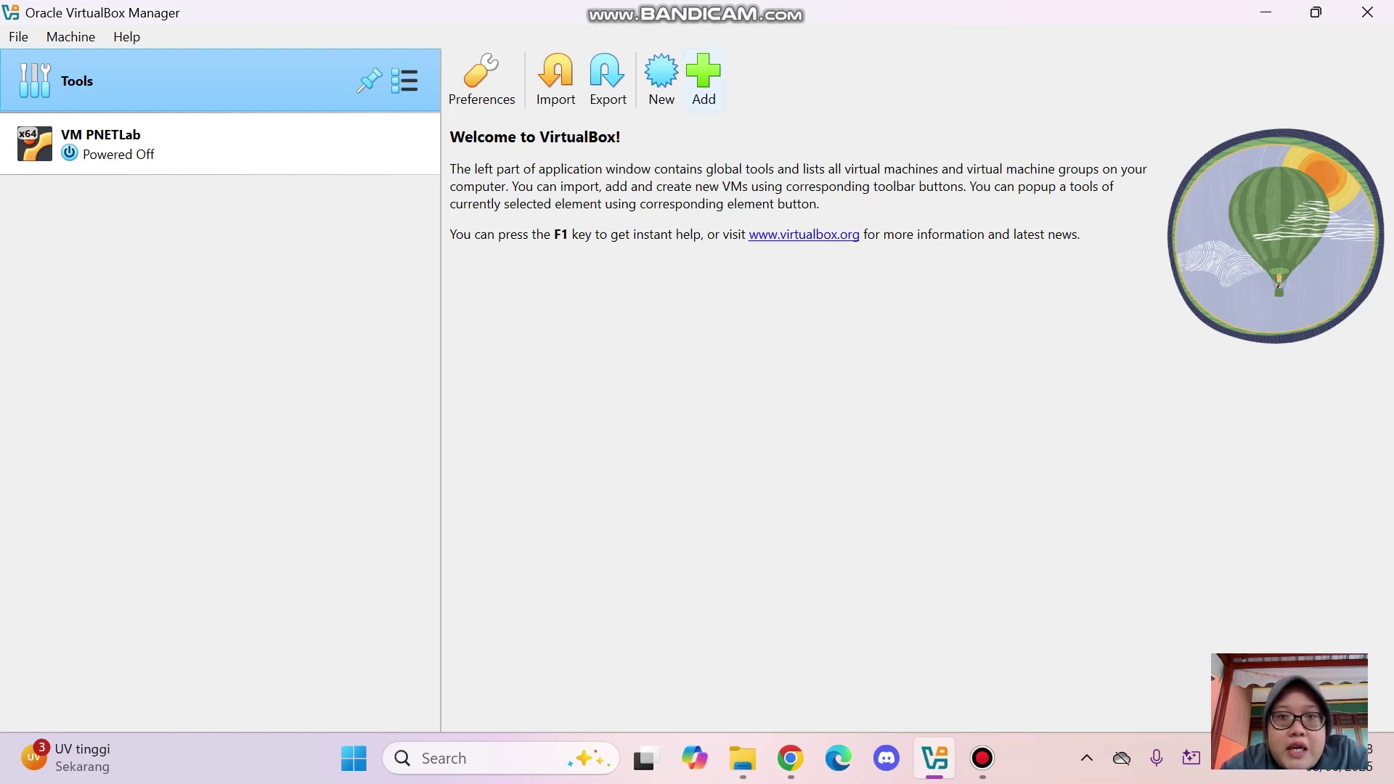
# Create a new VM named 'Windows 10' with Downloads\Windows 10.iso as its ISO image
pyautogui.click(660, 80)
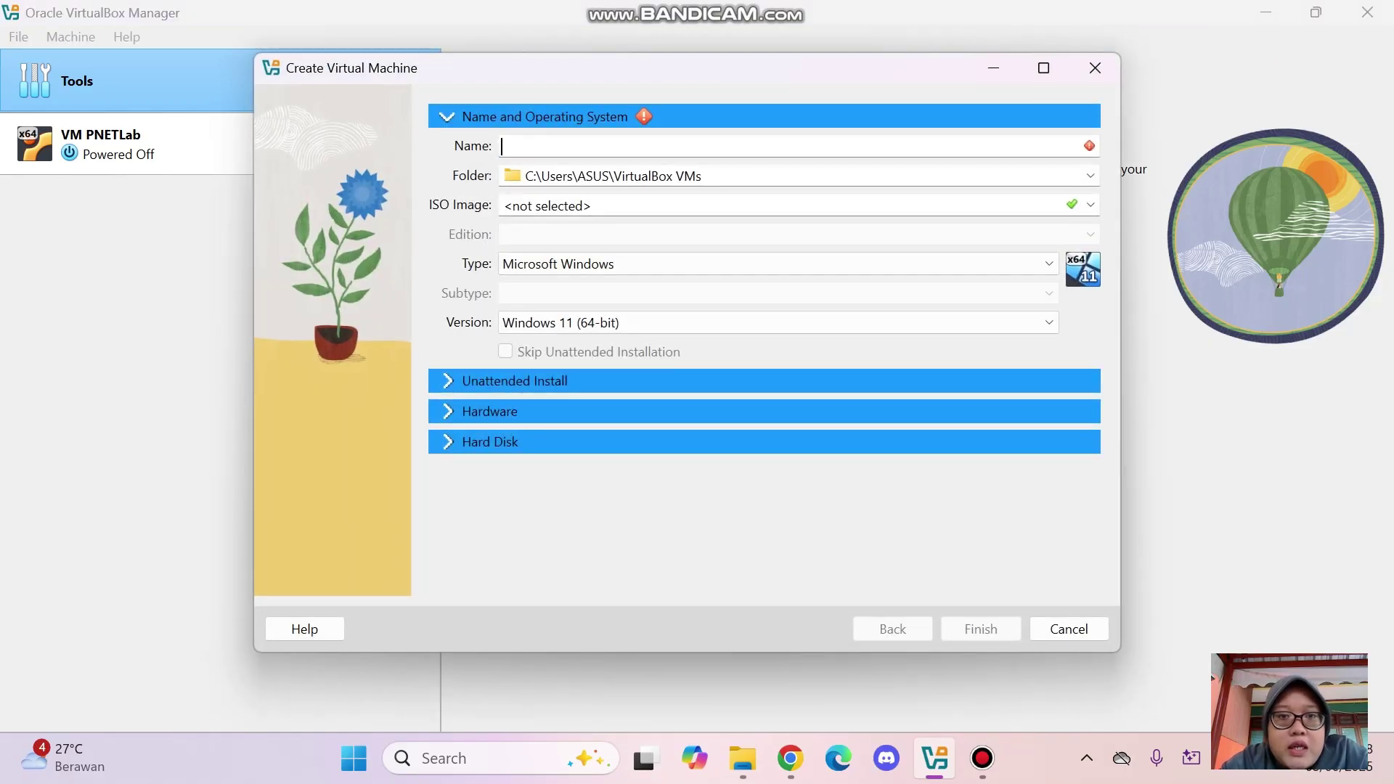
pyautogui.write('W')
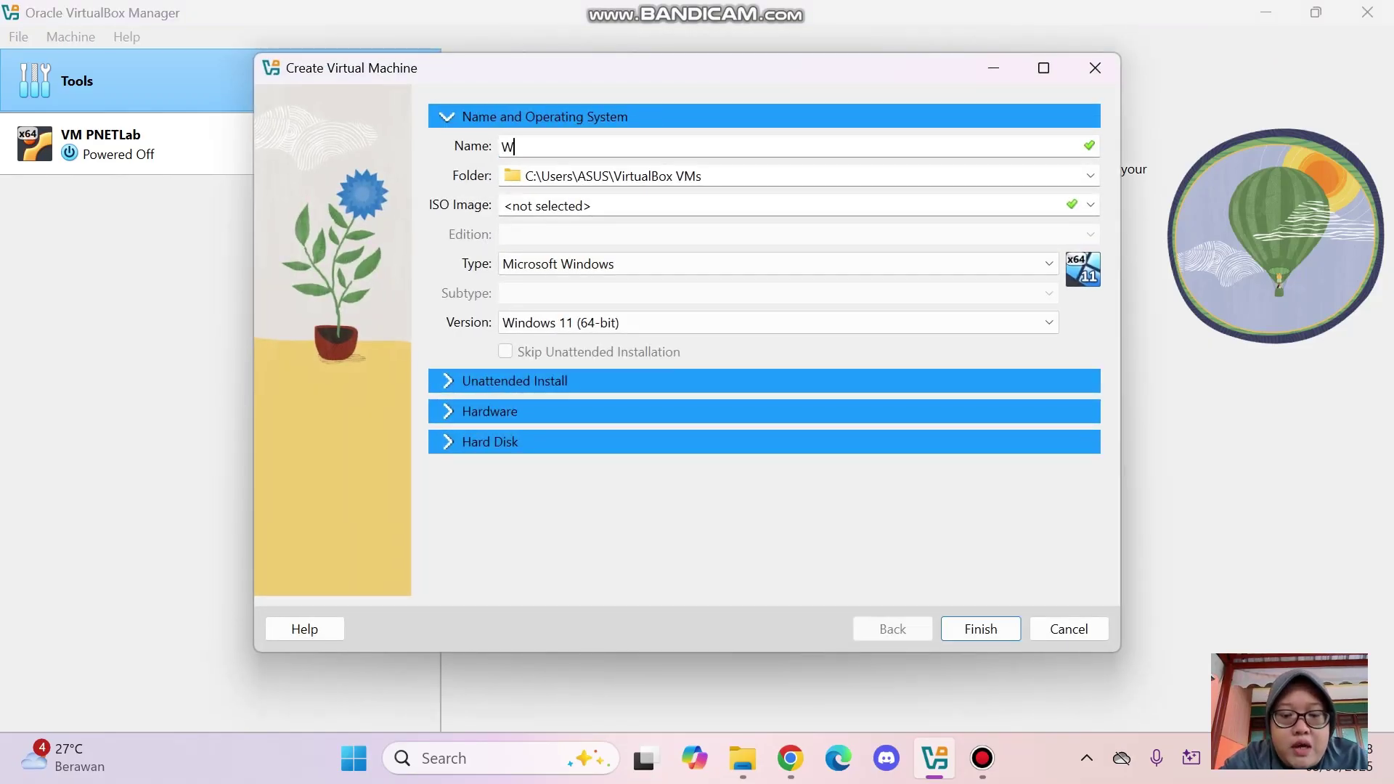
pyautogui.write('indows 10')
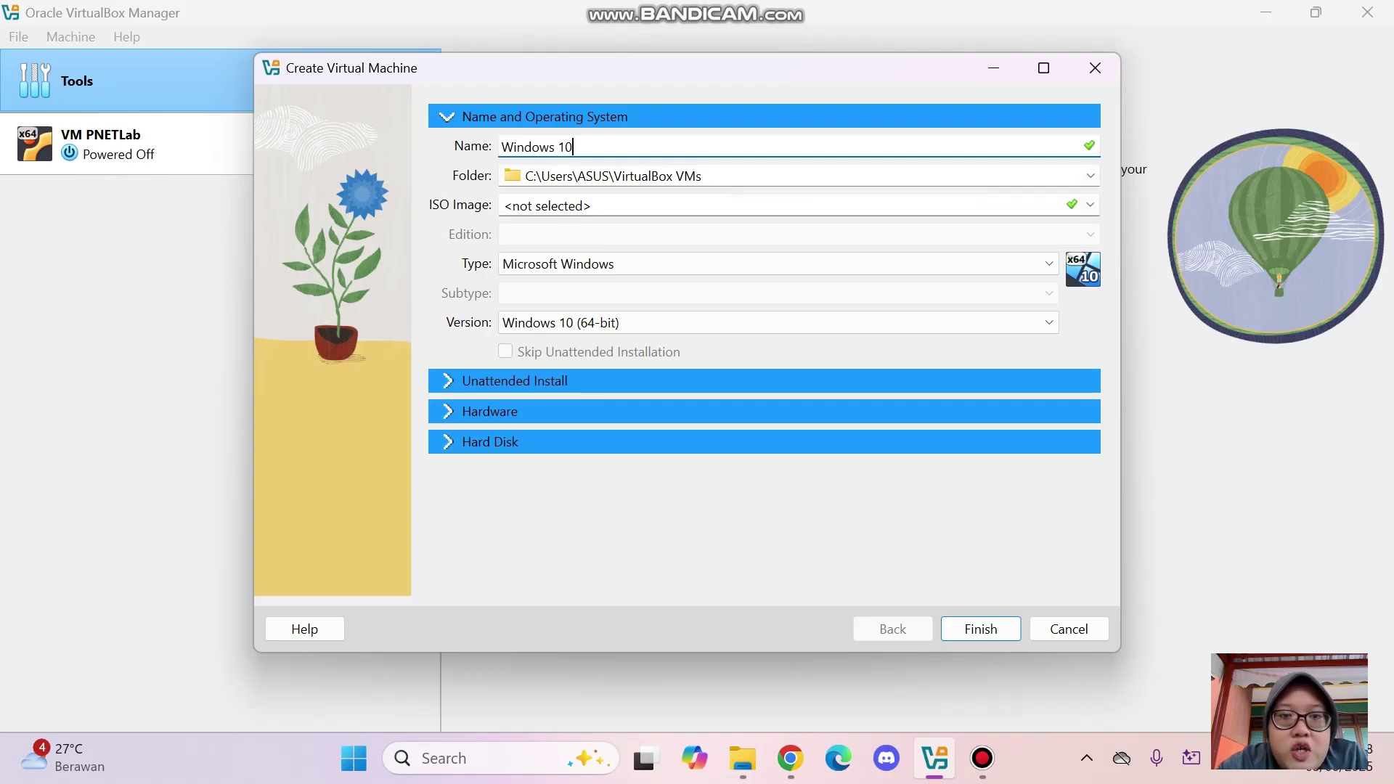
pyautogui.click(1090, 204)
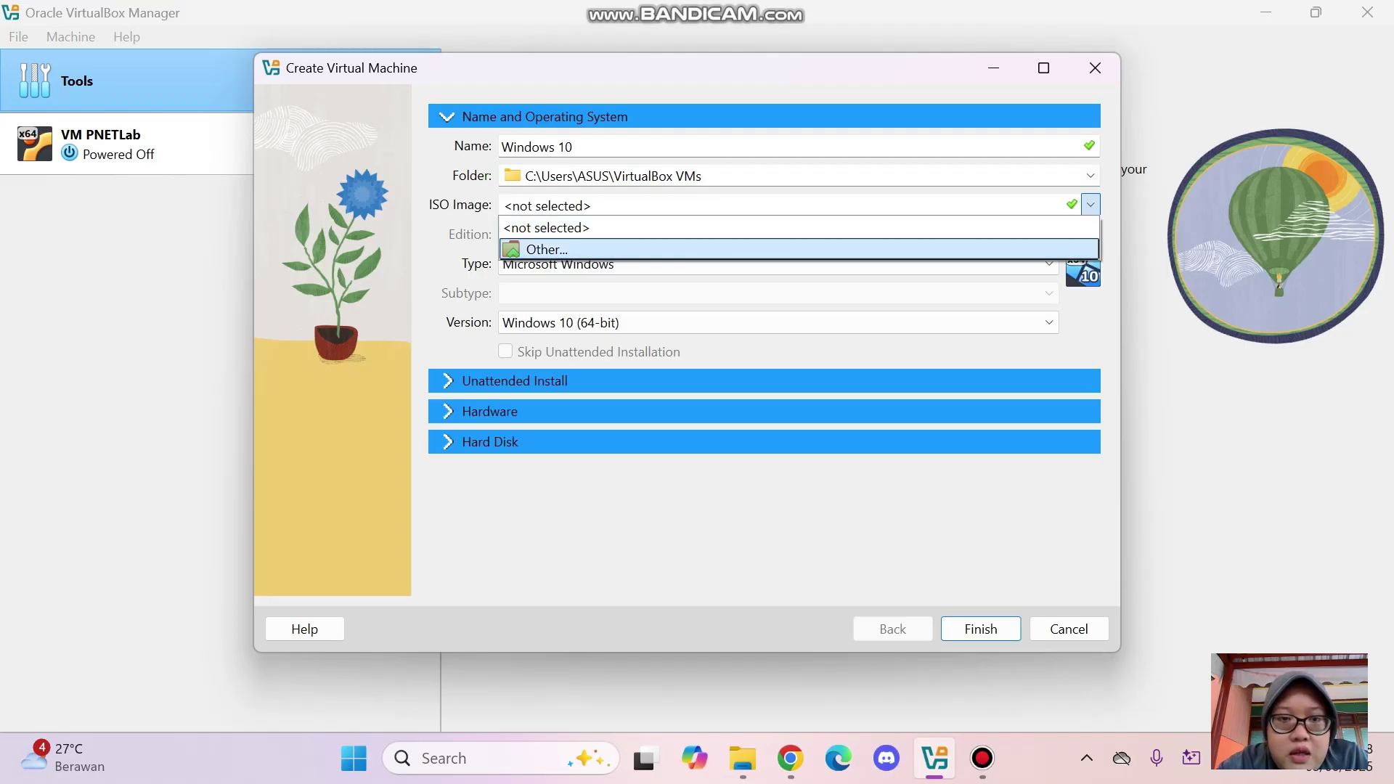
pyautogui.press('Return')
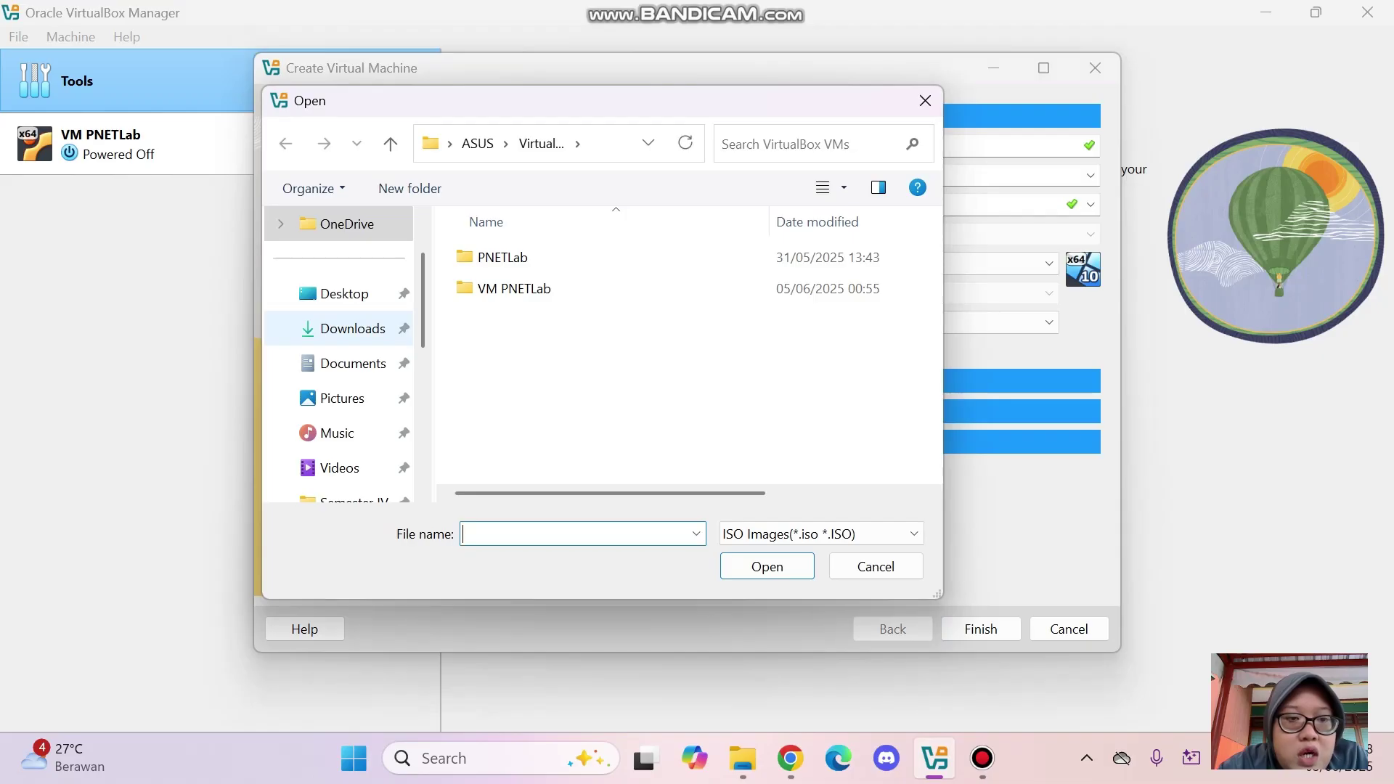
pyautogui.click(353, 328)
pyautogui.click(523, 285)
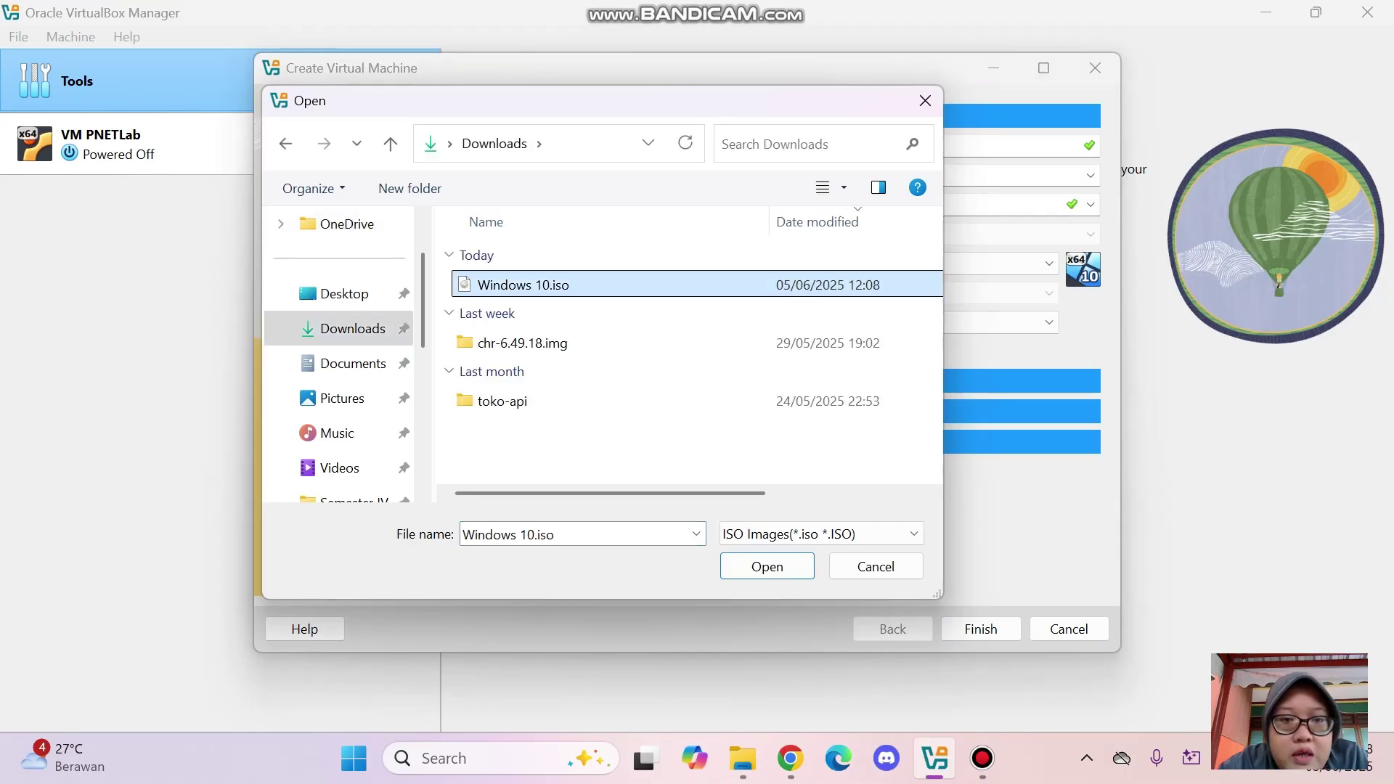
pyautogui.press('Return')
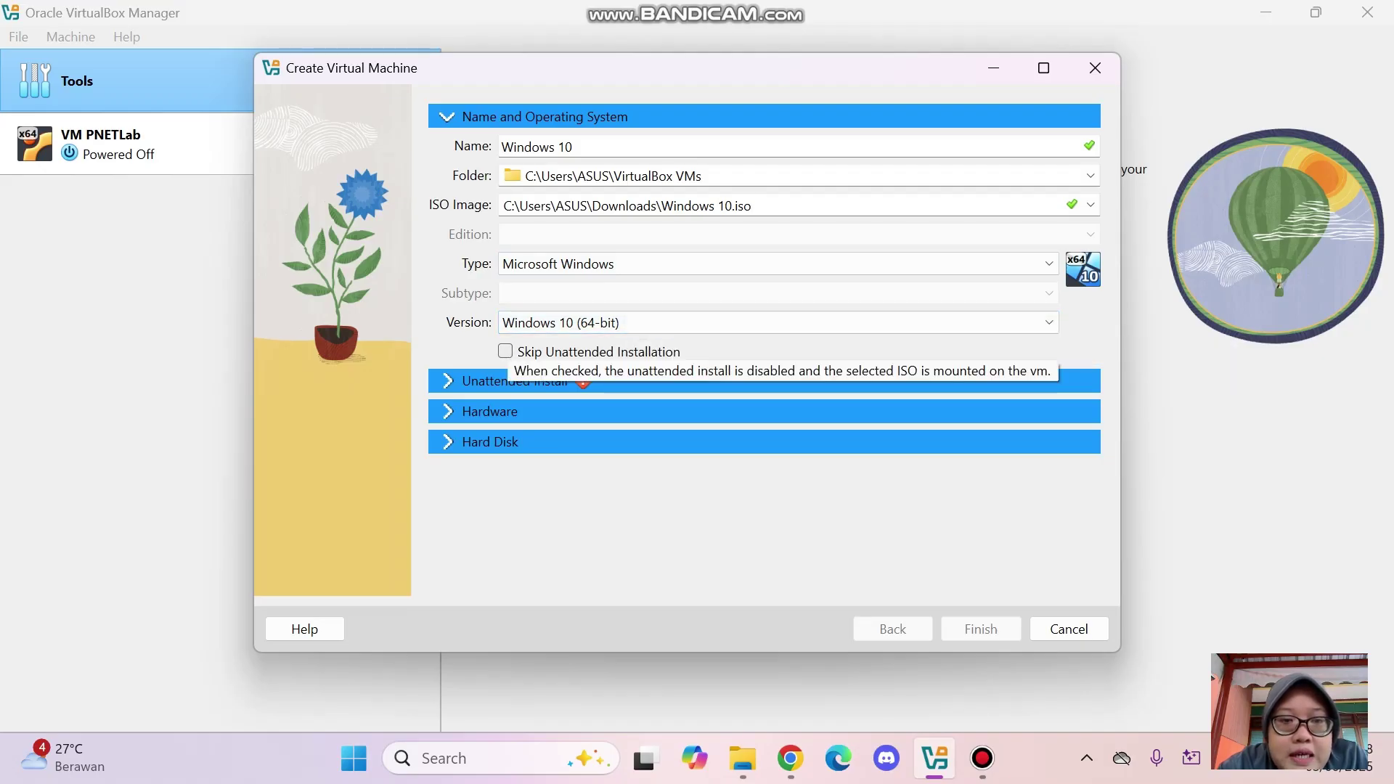
# Skip unattended installation, set base memory to 4096 MB, and reveal the hard disk options
pyautogui.click(504, 351)
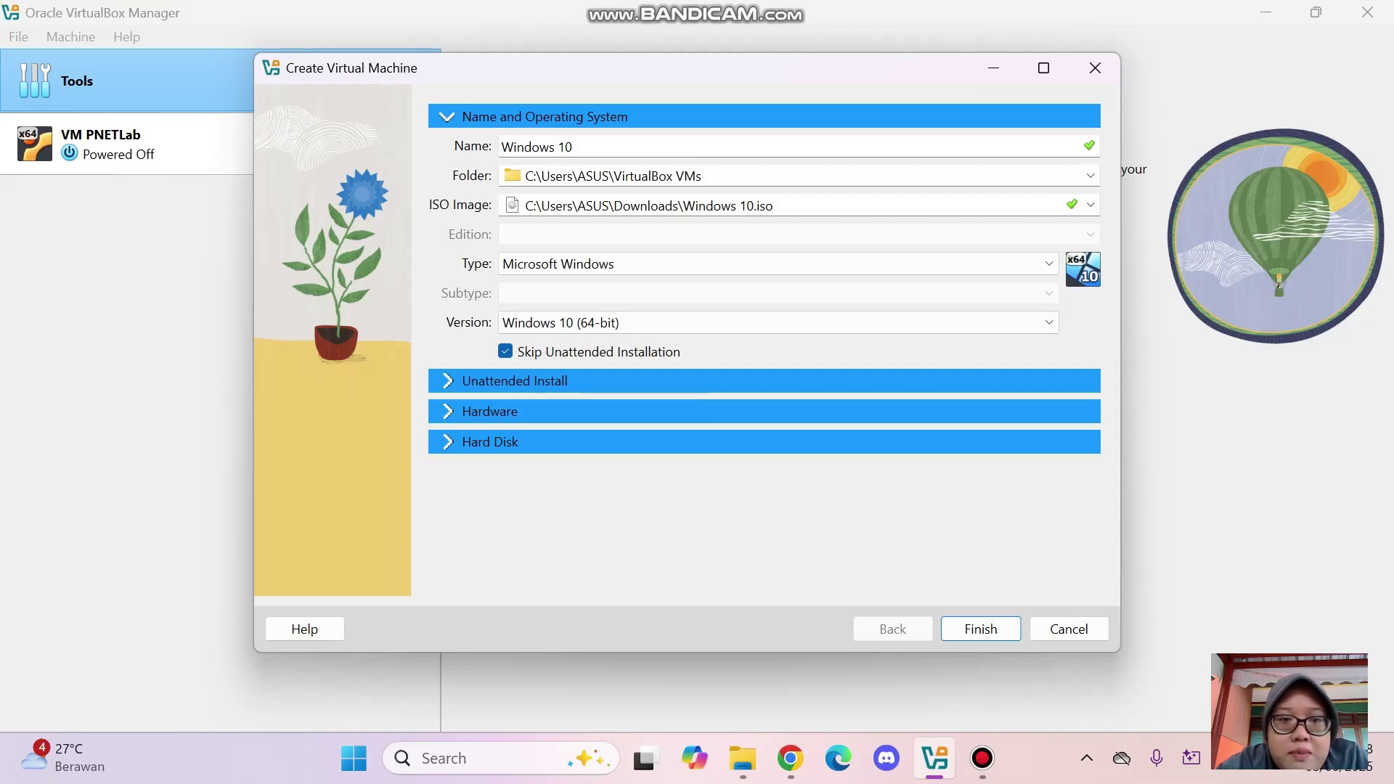
pyautogui.click(447, 381)
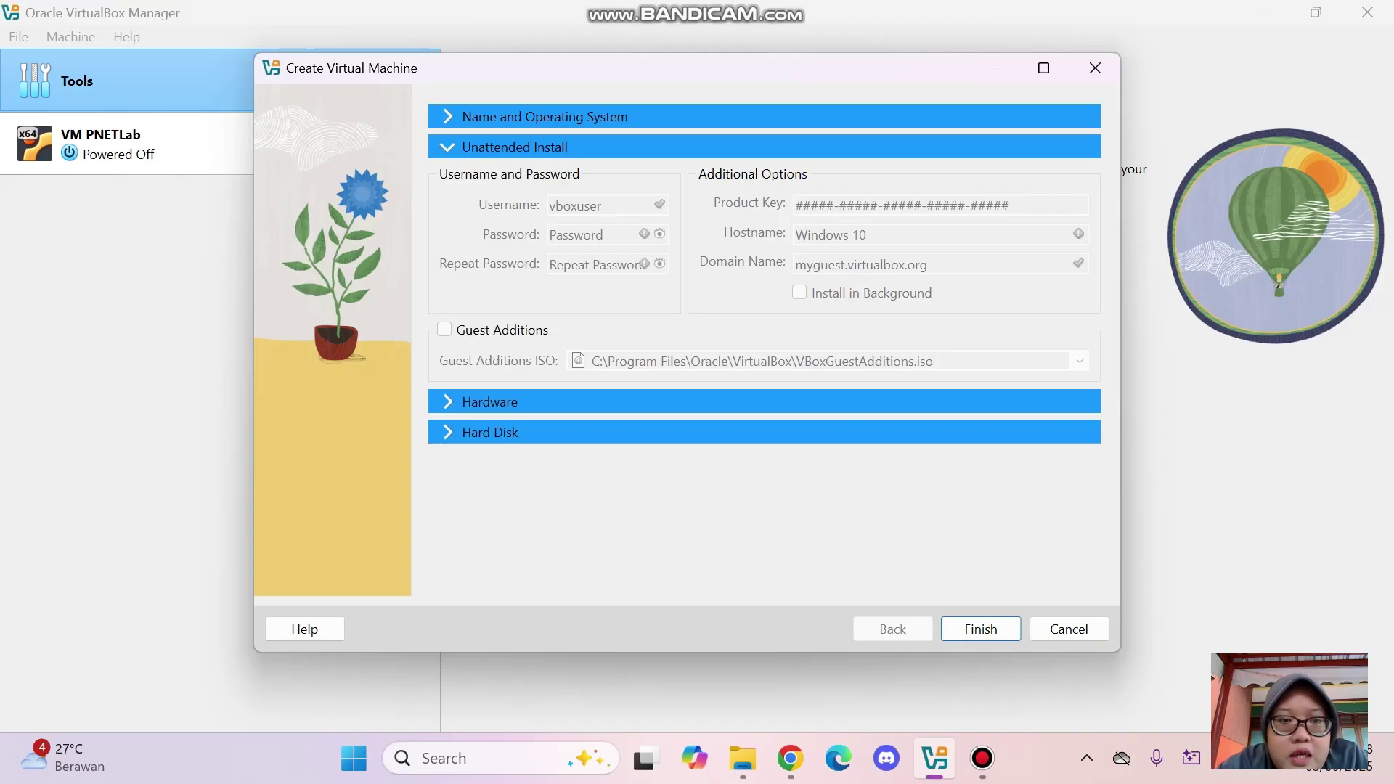
pyautogui.click(448, 402)
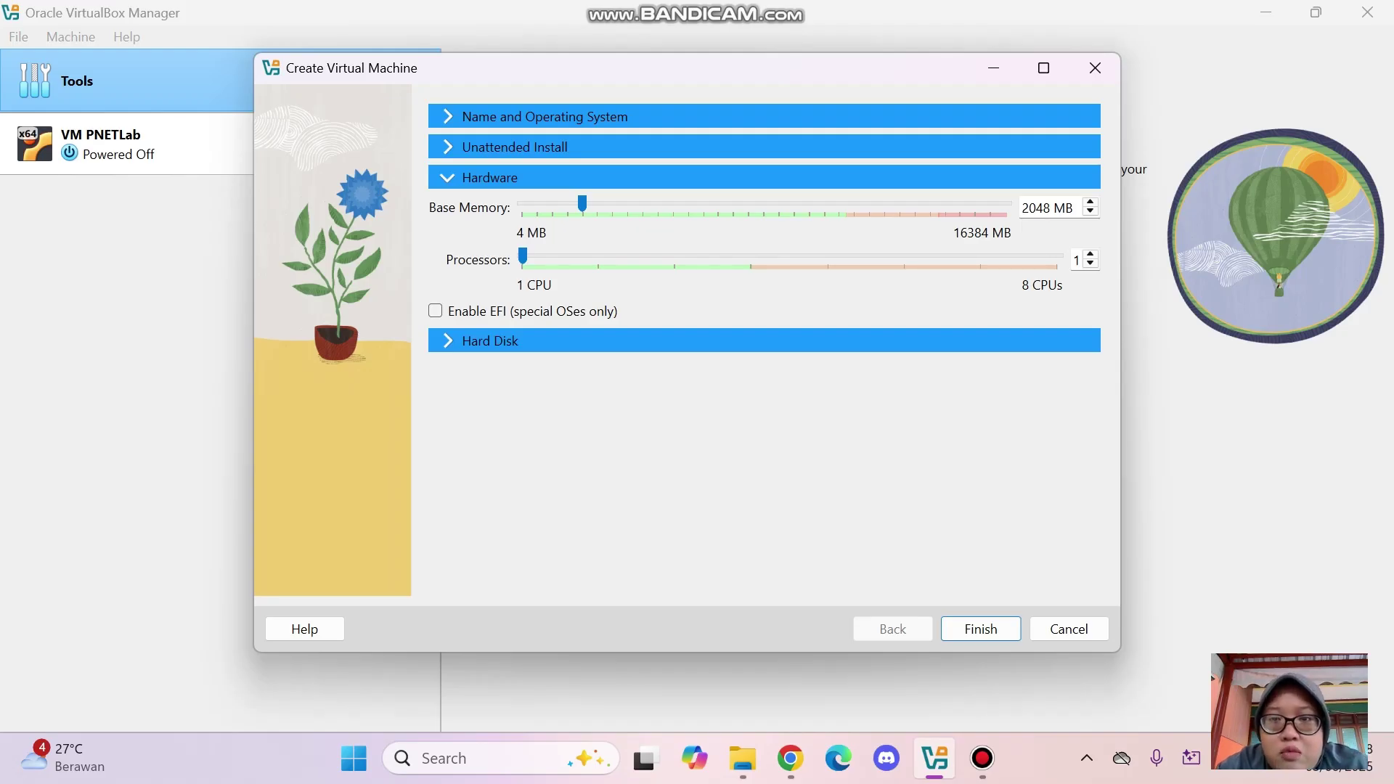
pyautogui.moveTo(582, 204); pyautogui.dragTo(660, 204)
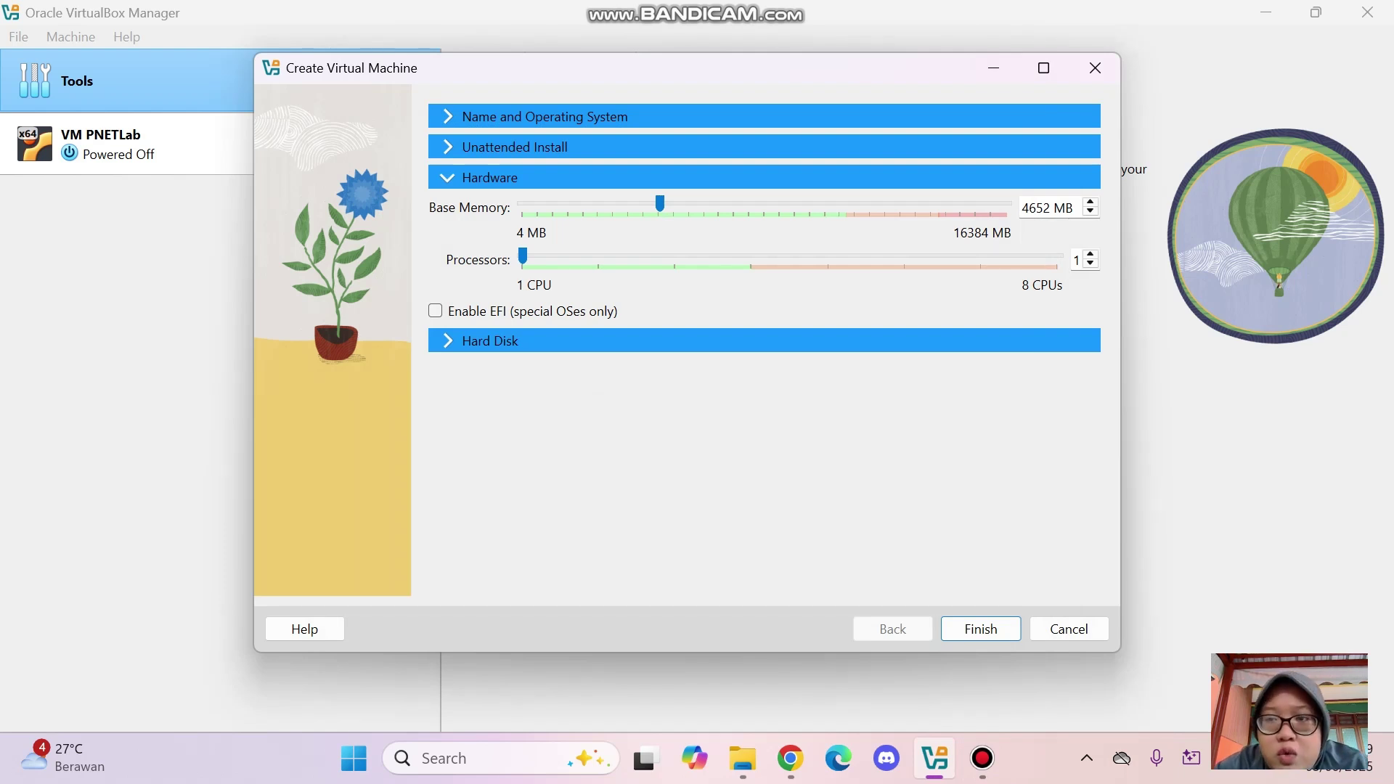
pyautogui.click(1043, 208)
pyautogui.press('Delete')
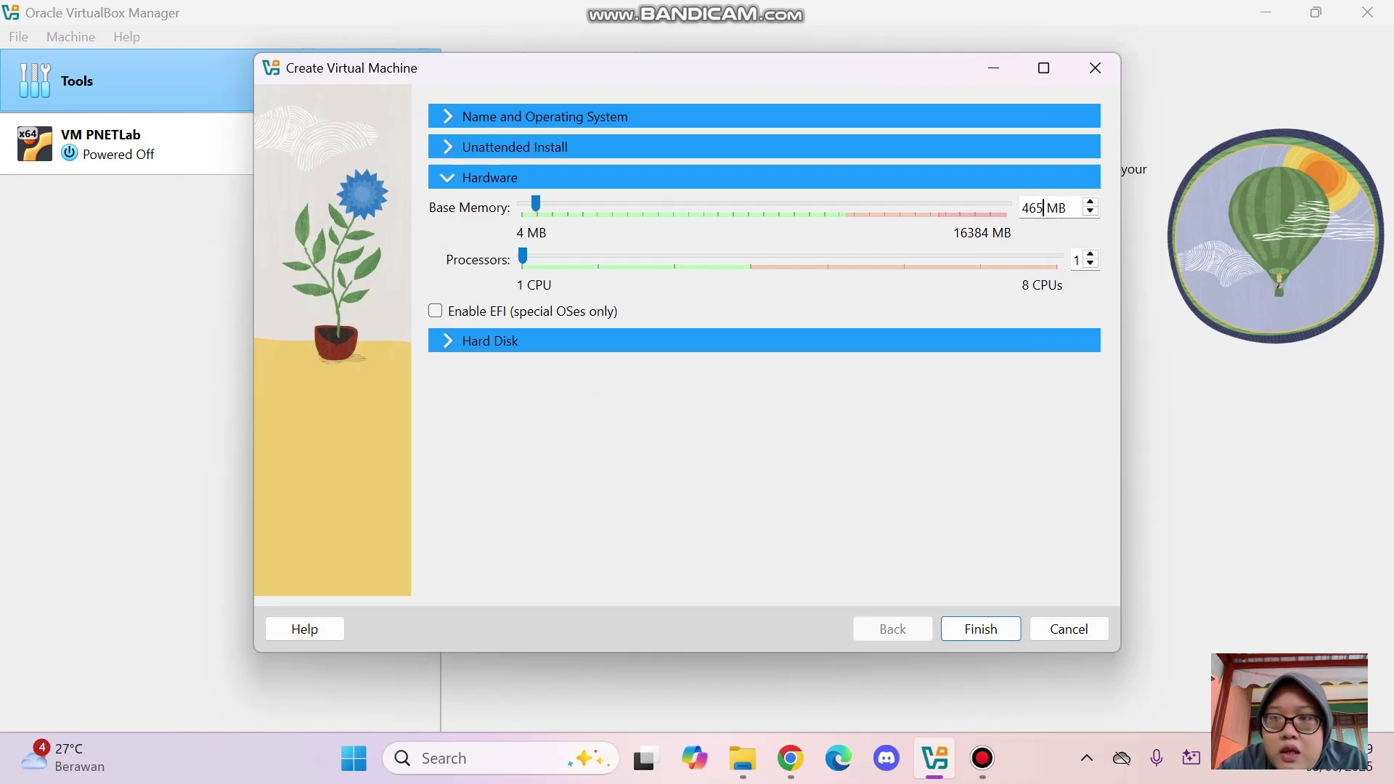
pyautogui.press('BackSpace')
pyautogui.press('BackSpace')
pyautogui.write('096')
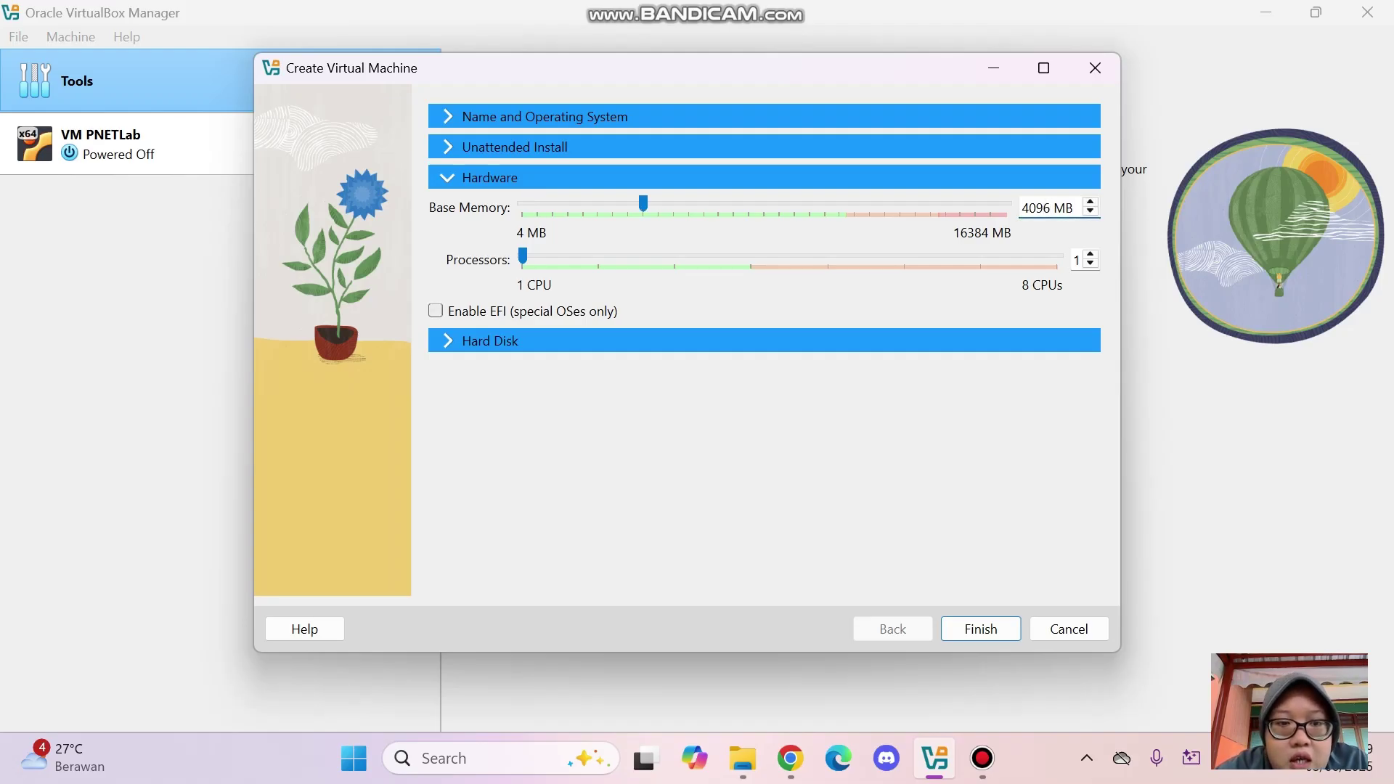
pyautogui.click(448, 341)
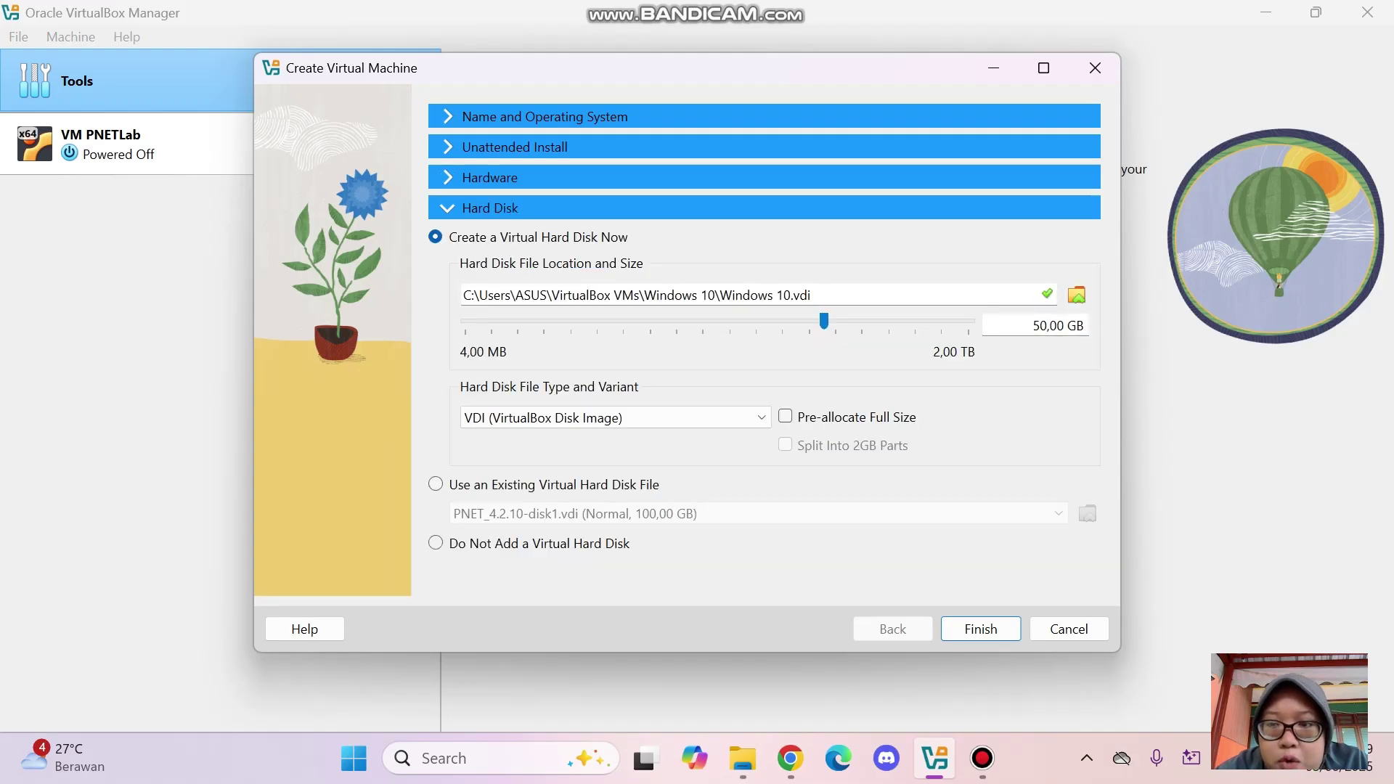
# Set the virtual hard disk size to 20,00 GB and finish creating the Windows 10 VM
pyautogui.press('BackSpace')
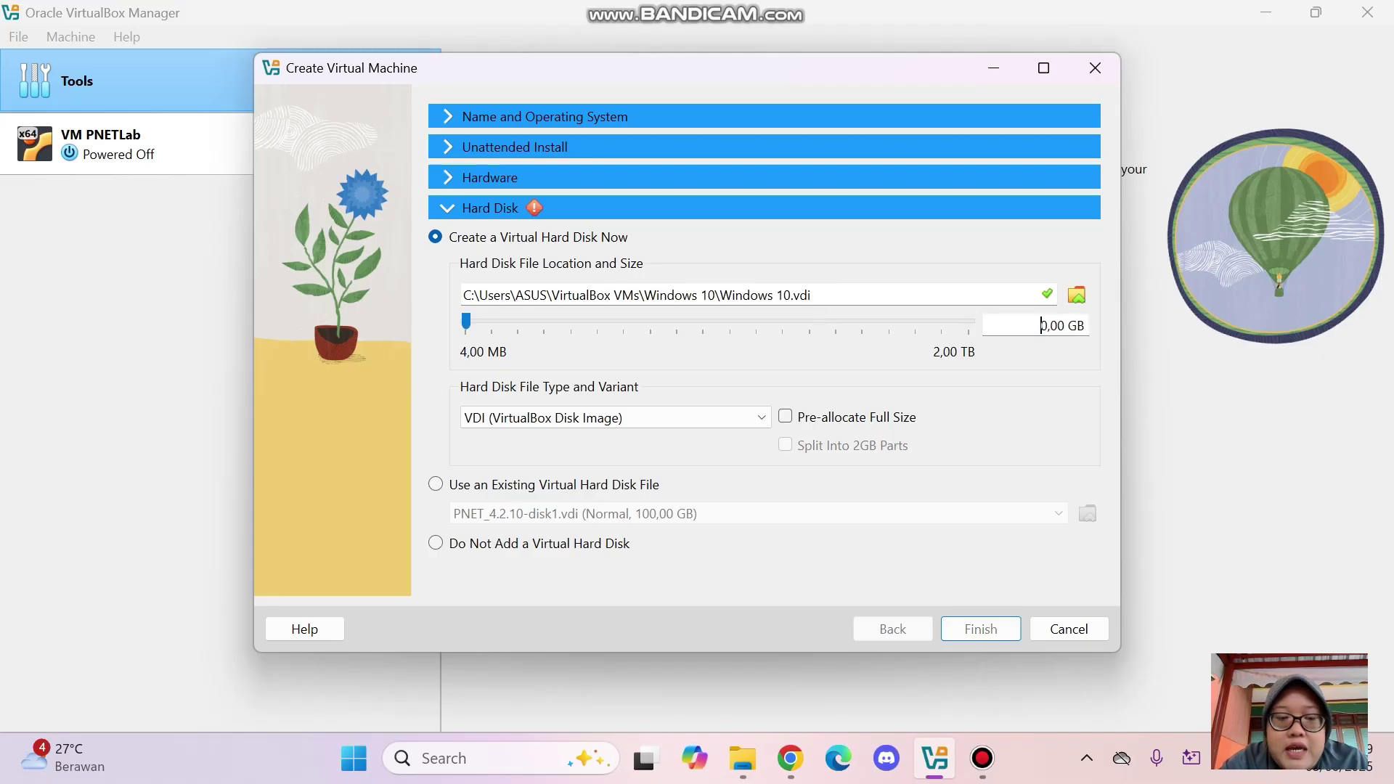
pyautogui.write('2')
pyautogui.click(1040, 325)
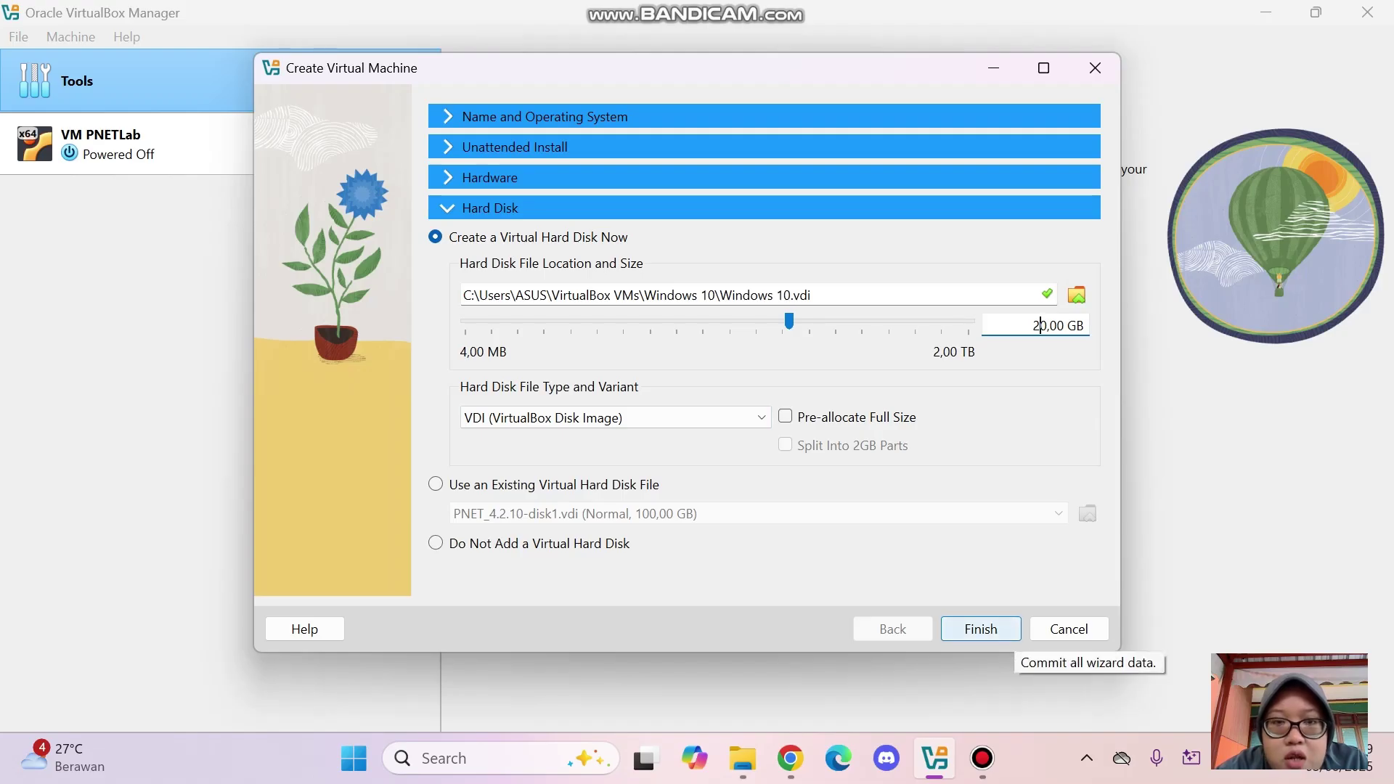
pyautogui.click(981, 628)
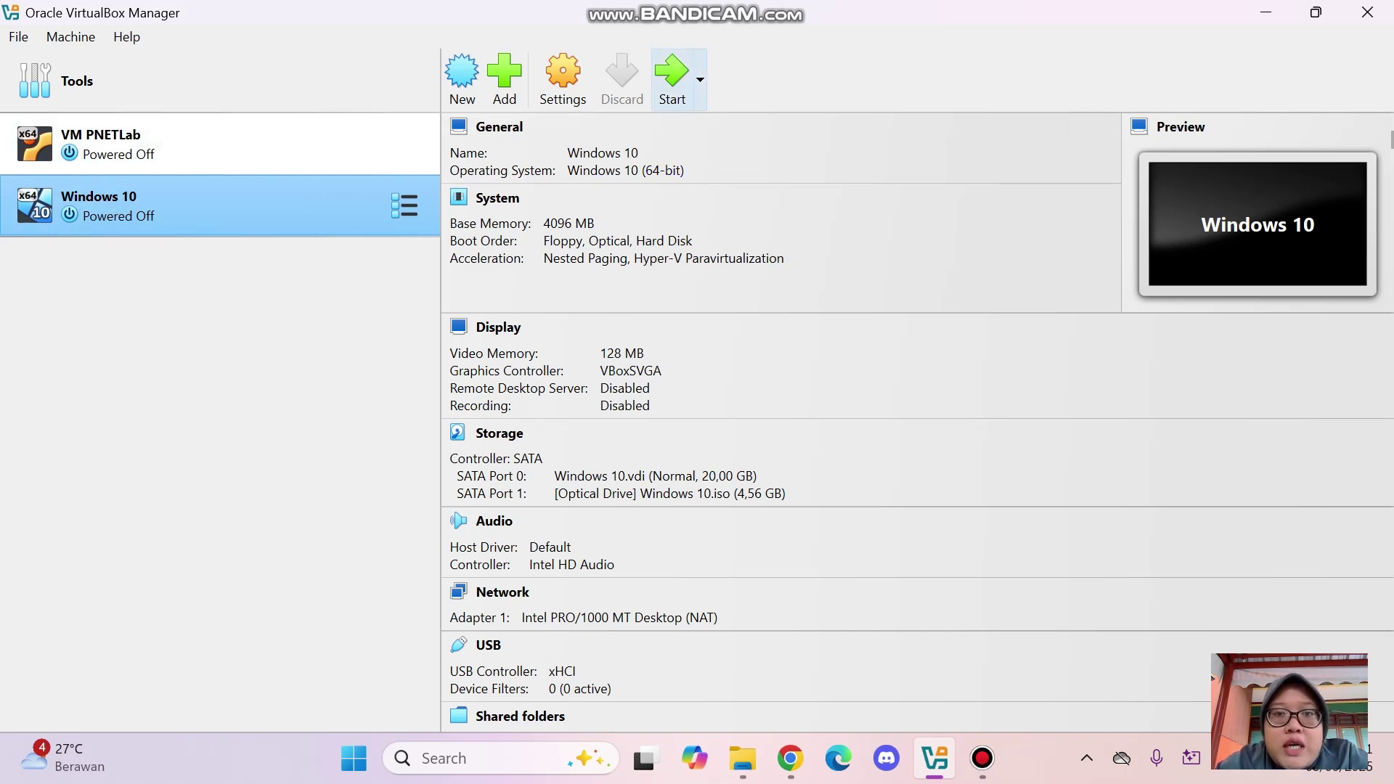
# Start the Windows 10 VM and maximize its window at the Setup language screen
pyautogui.click(671, 76)
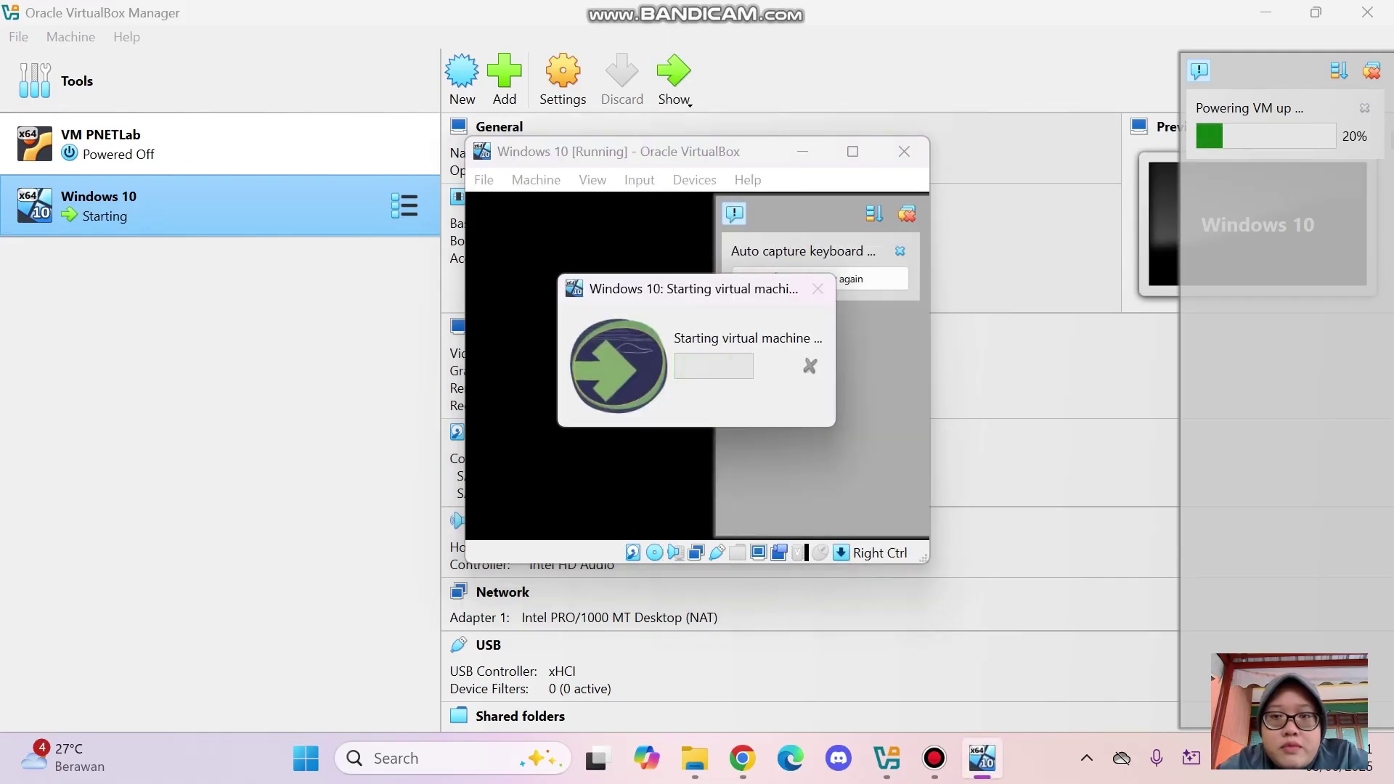
pyautogui.click(852, 152)
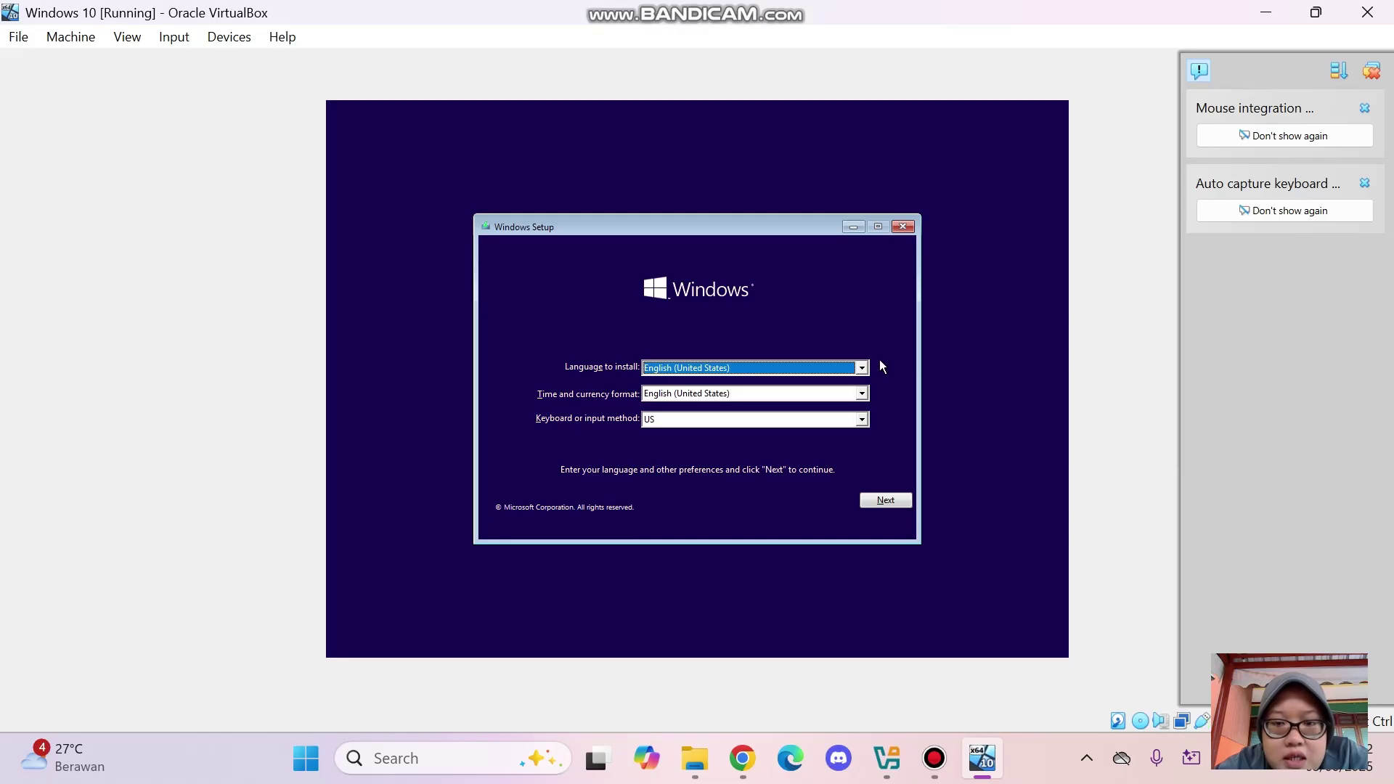
# Begin Windows Setup without a product key, choosing the Windows 10 Education edition
pyautogui.click(899, 502)
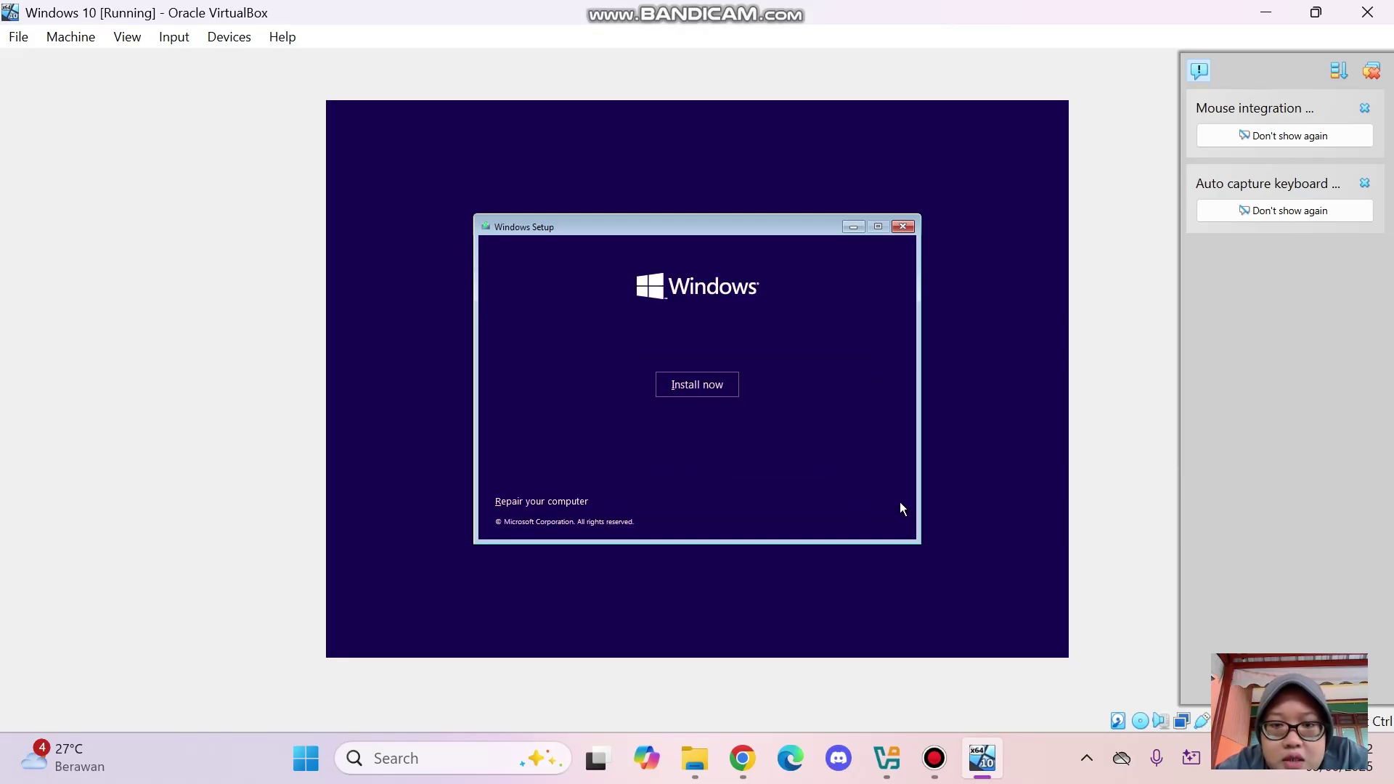
pyautogui.click(728, 387)
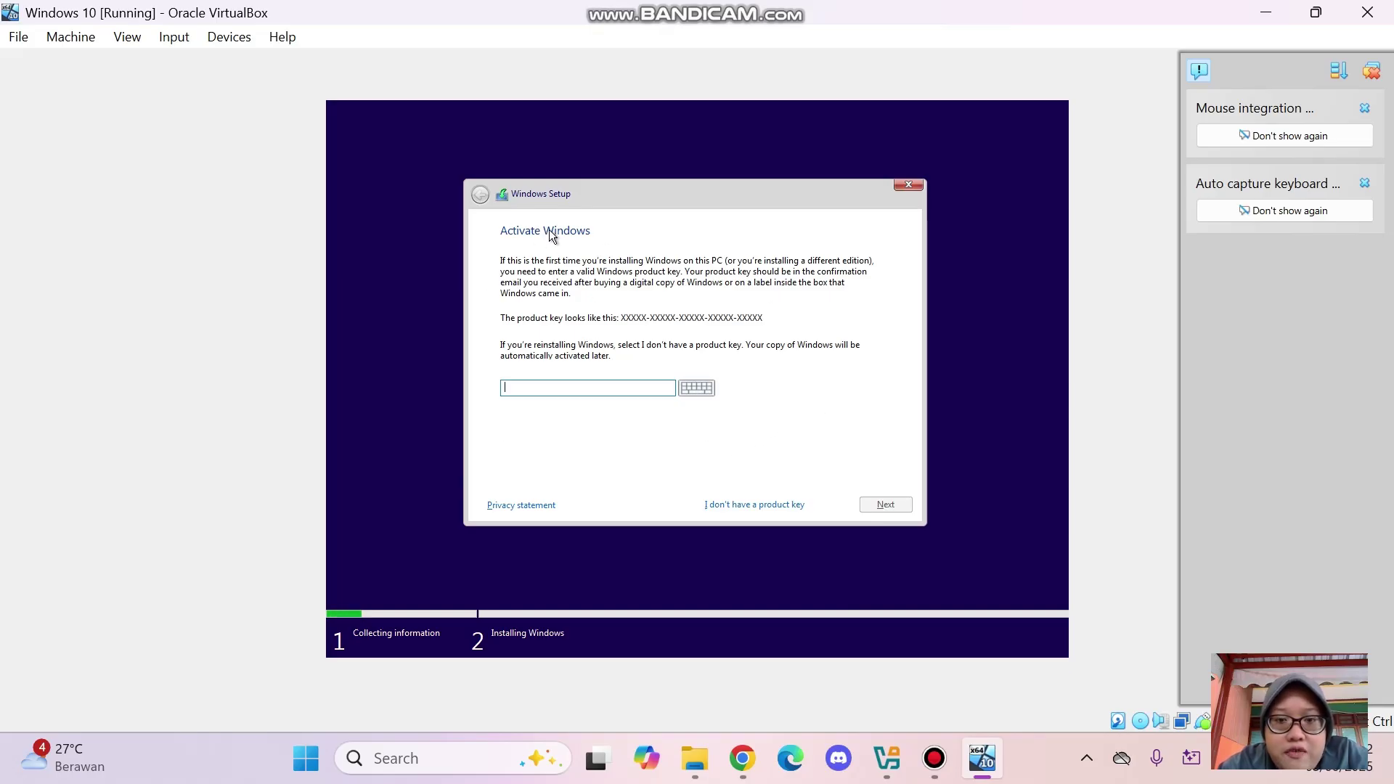
pyautogui.click(791, 506)
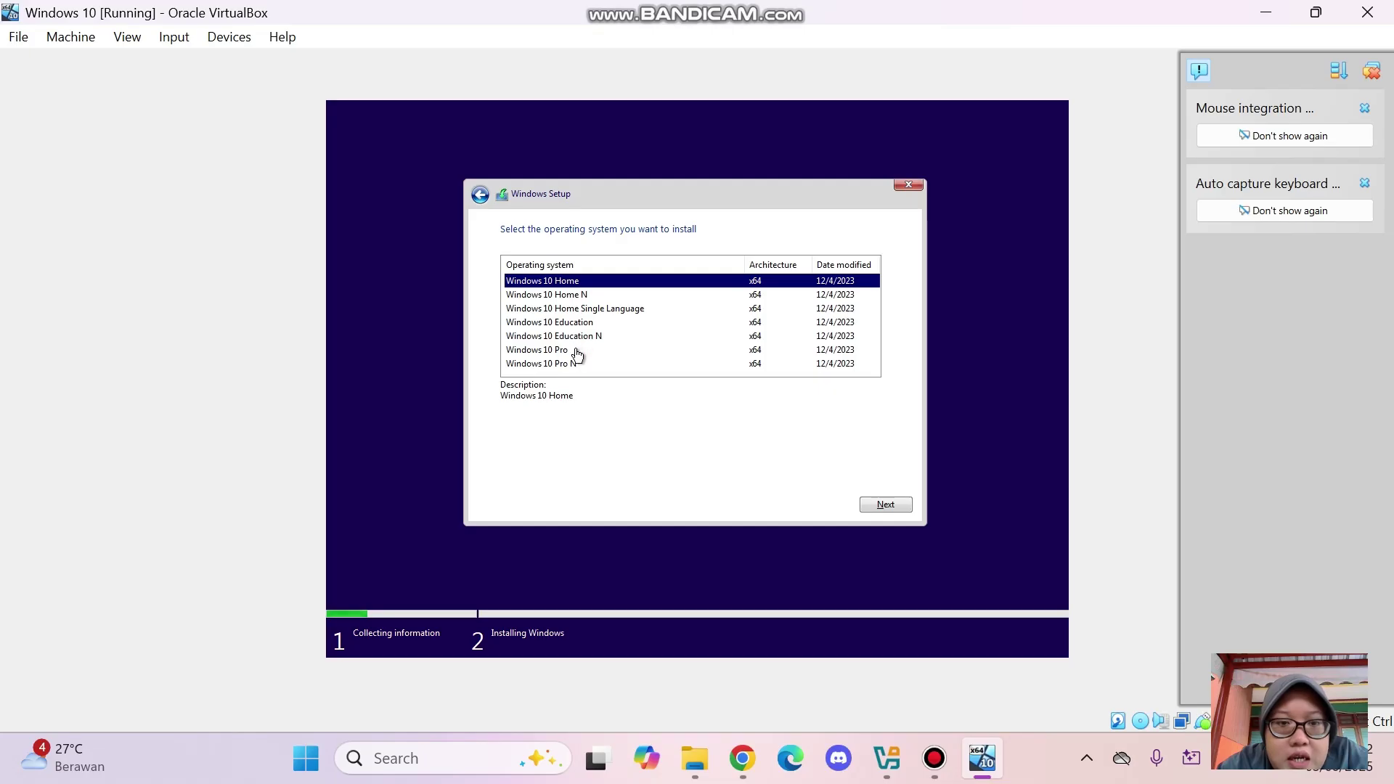
pyautogui.click(557, 326)
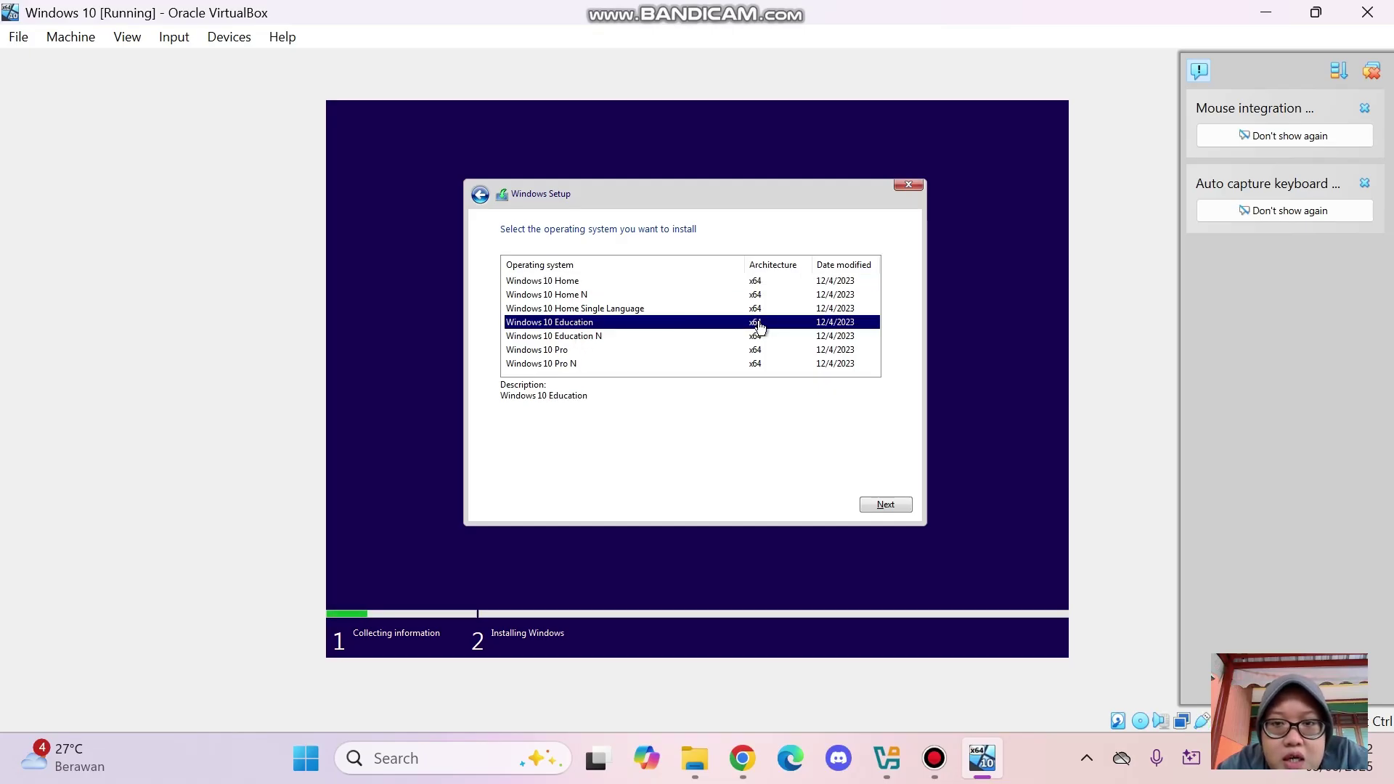
pyautogui.click(907, 510)
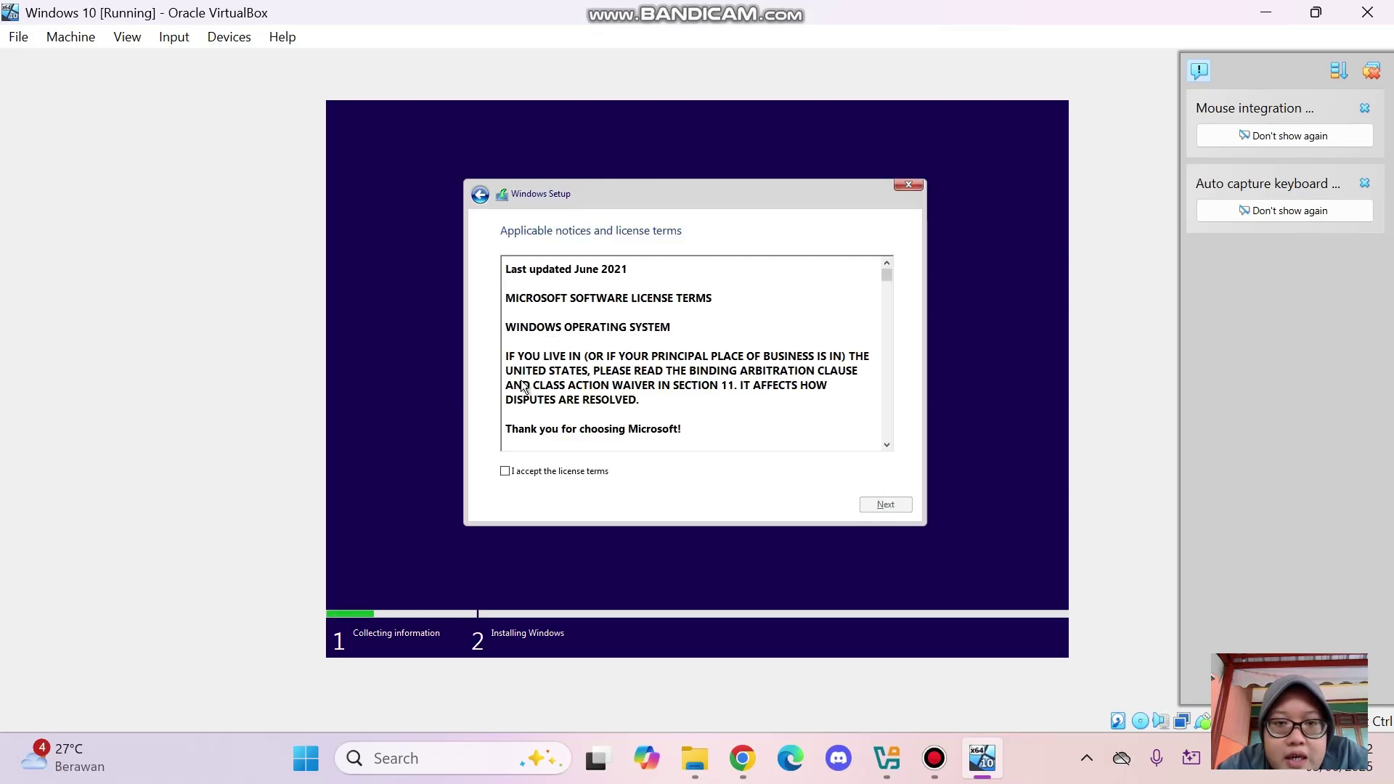
# Accept the license terms, choose Custom: Install Windows only, then bring up Bandicam
pyautogui.click(506, 471)
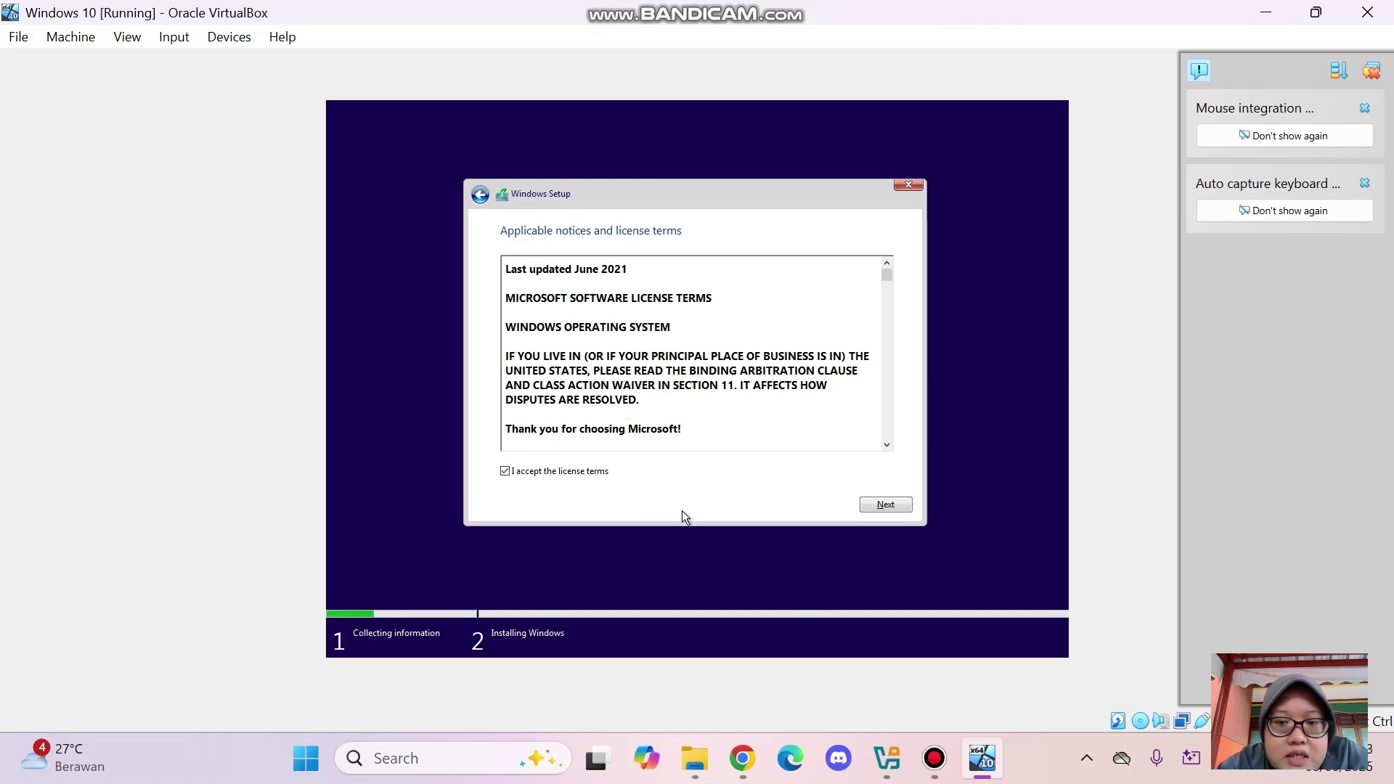
pyautogui.click(886, 504)
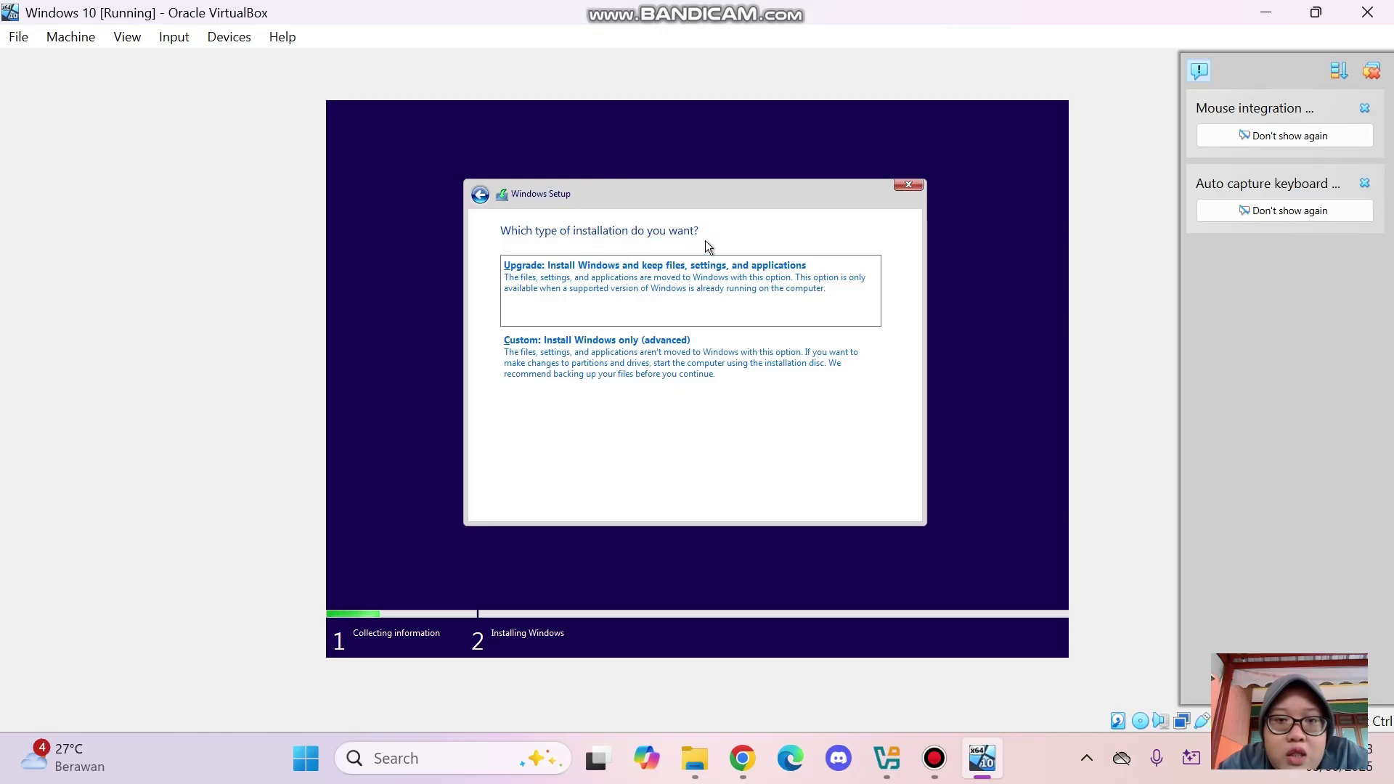
pyautogui.click(756, 386)
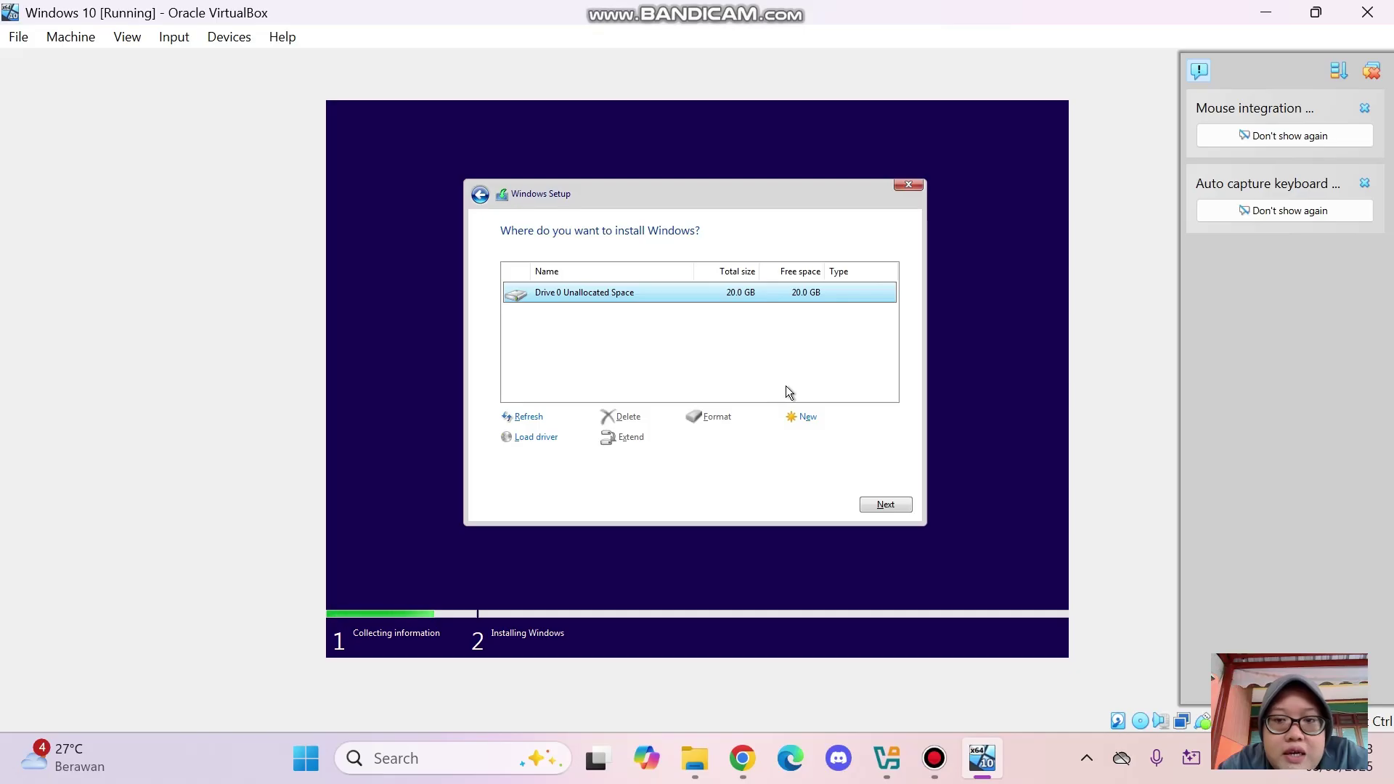
pyautogui.click(934, 758)
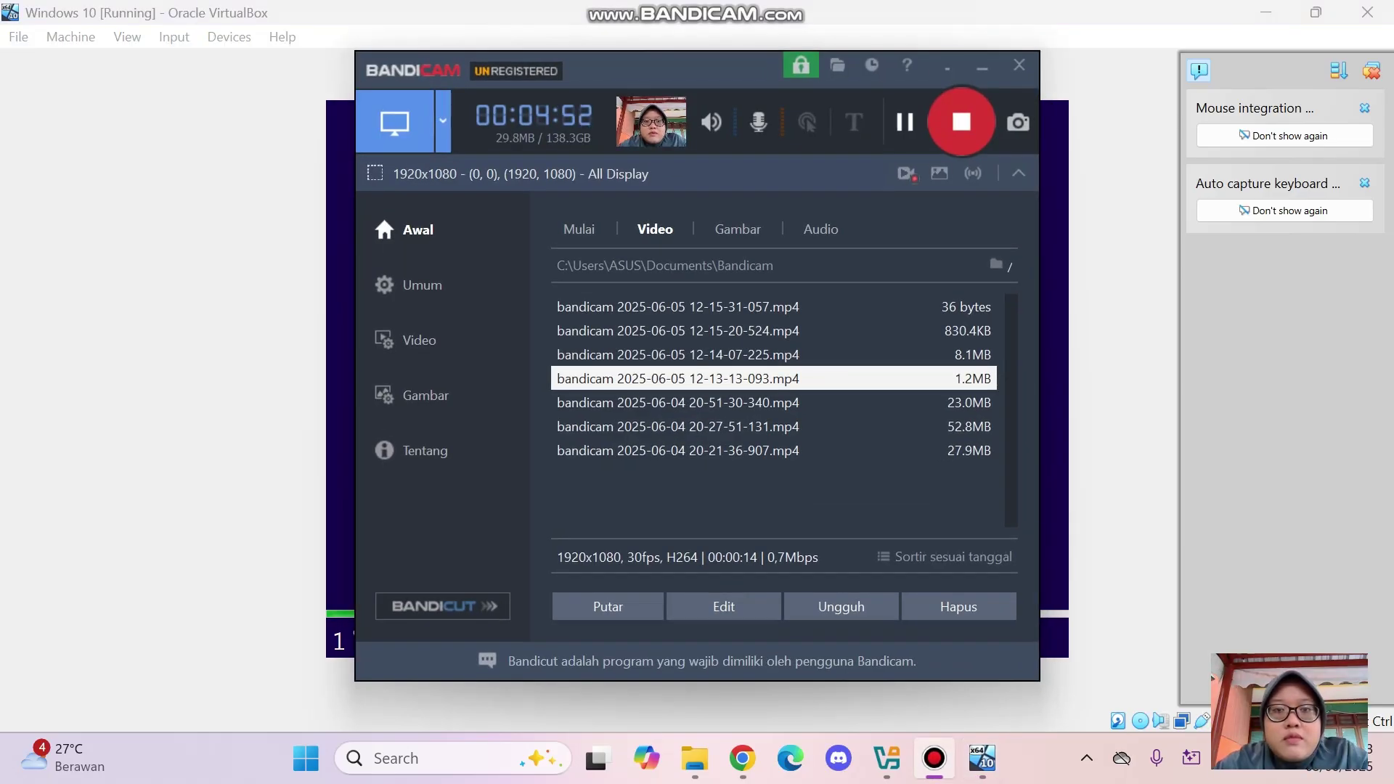
# Minimize the Bandicam window so the VM's disk selection page is visible again
pyautogui.click(981, 66)
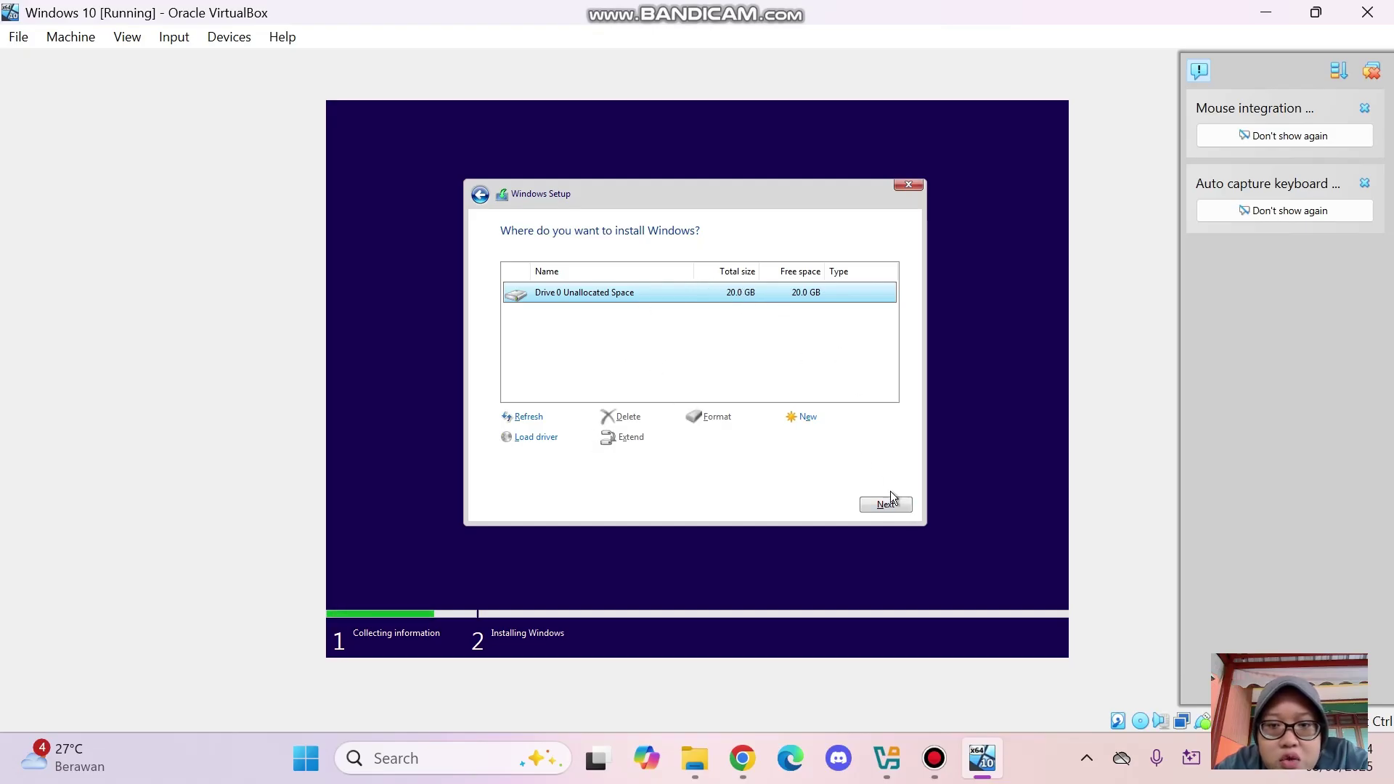
# Install Windows onto Drive 0's 20.0 GB unallocated space
pyautogui.click(906, 508)
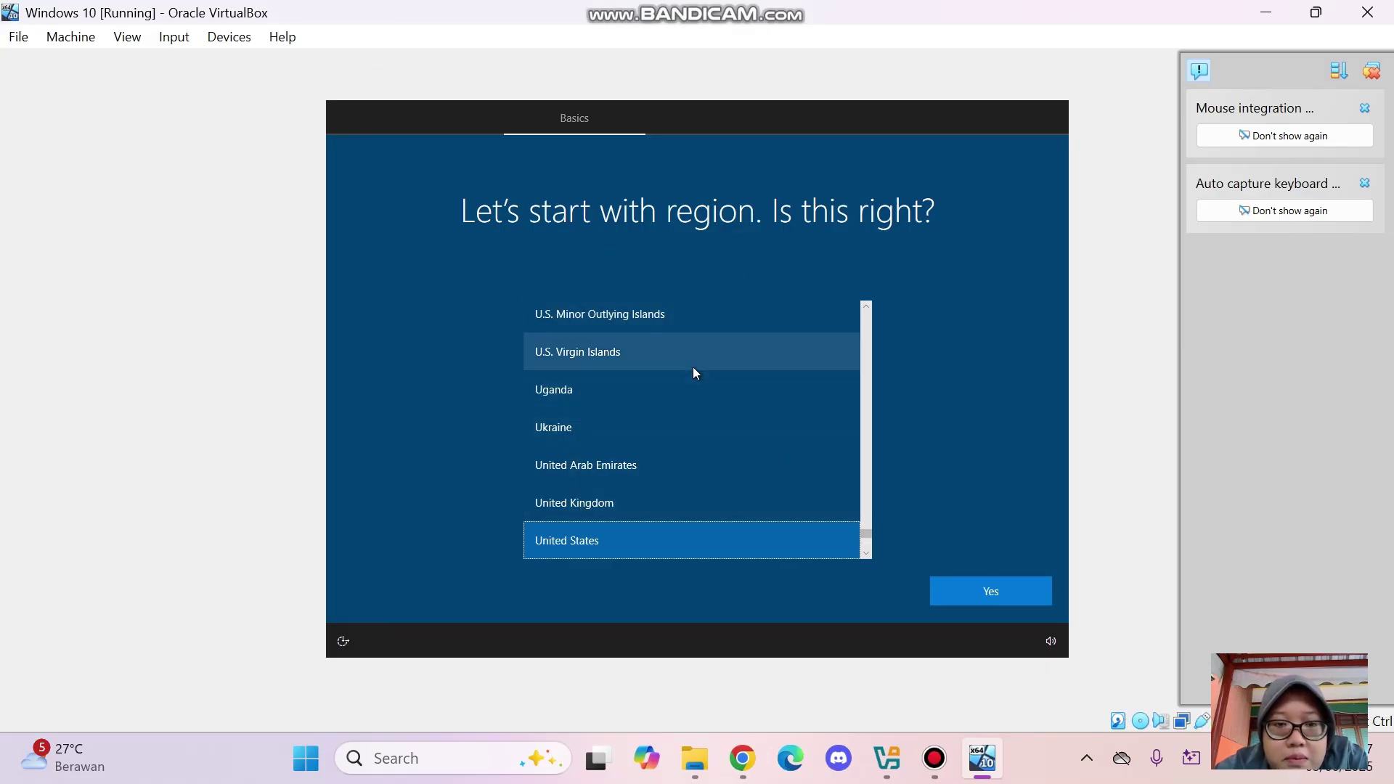
# Select Indonesia in the Windows setup region list and confirm it
pyautogui.scroll(1, 693, 373)
pyautogui.scroll(8, 694, 372)
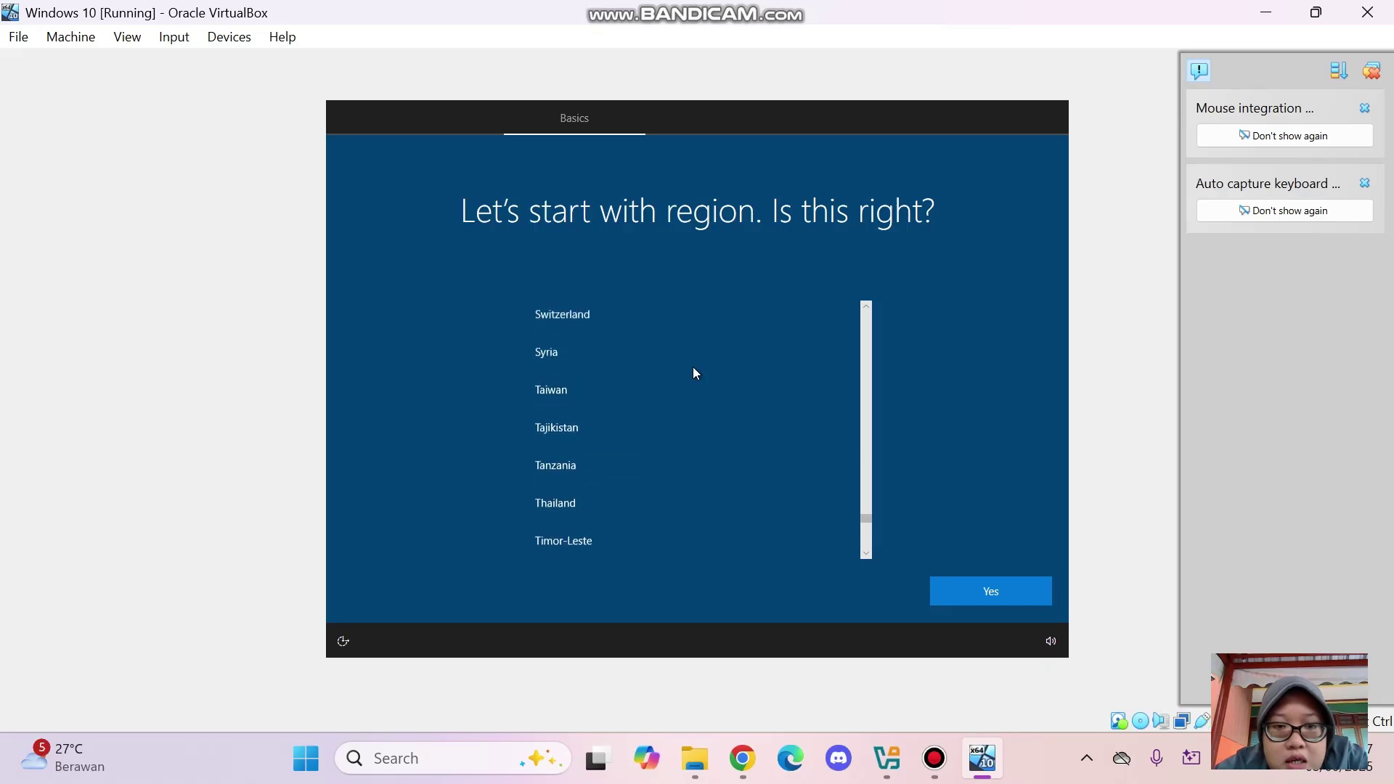
pyautogui.scroll(8, 694, 373)
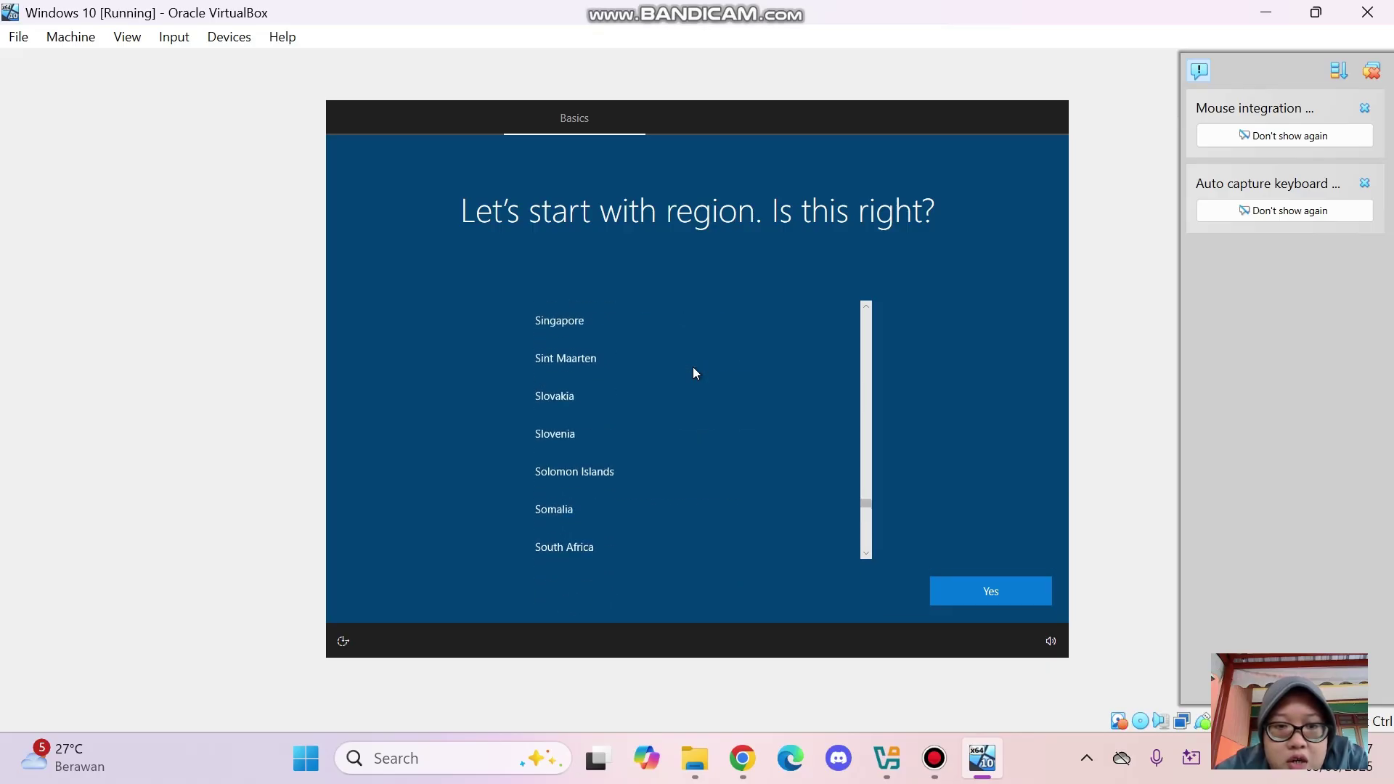
pyautogui.scroll(8, 695, 373)
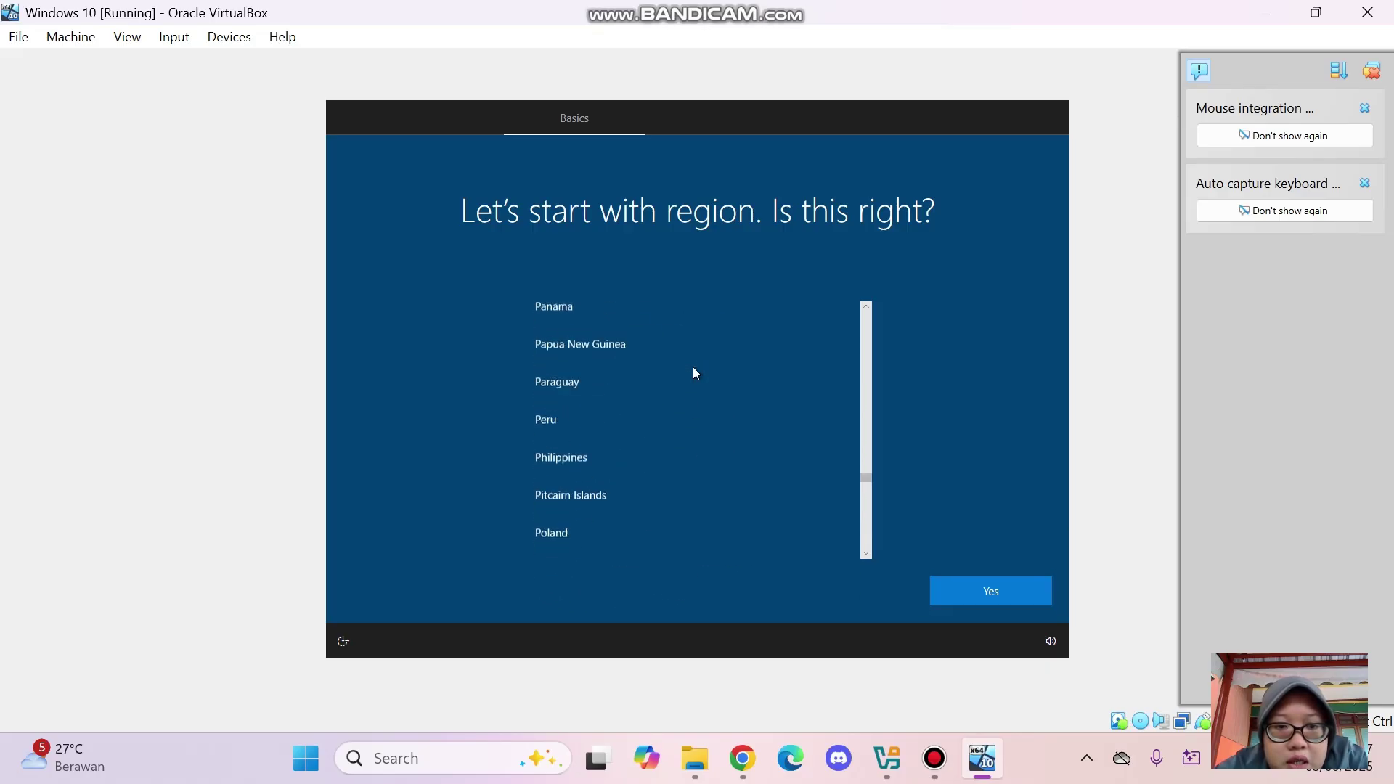
pyautogui.scroll(8, 693, 372)
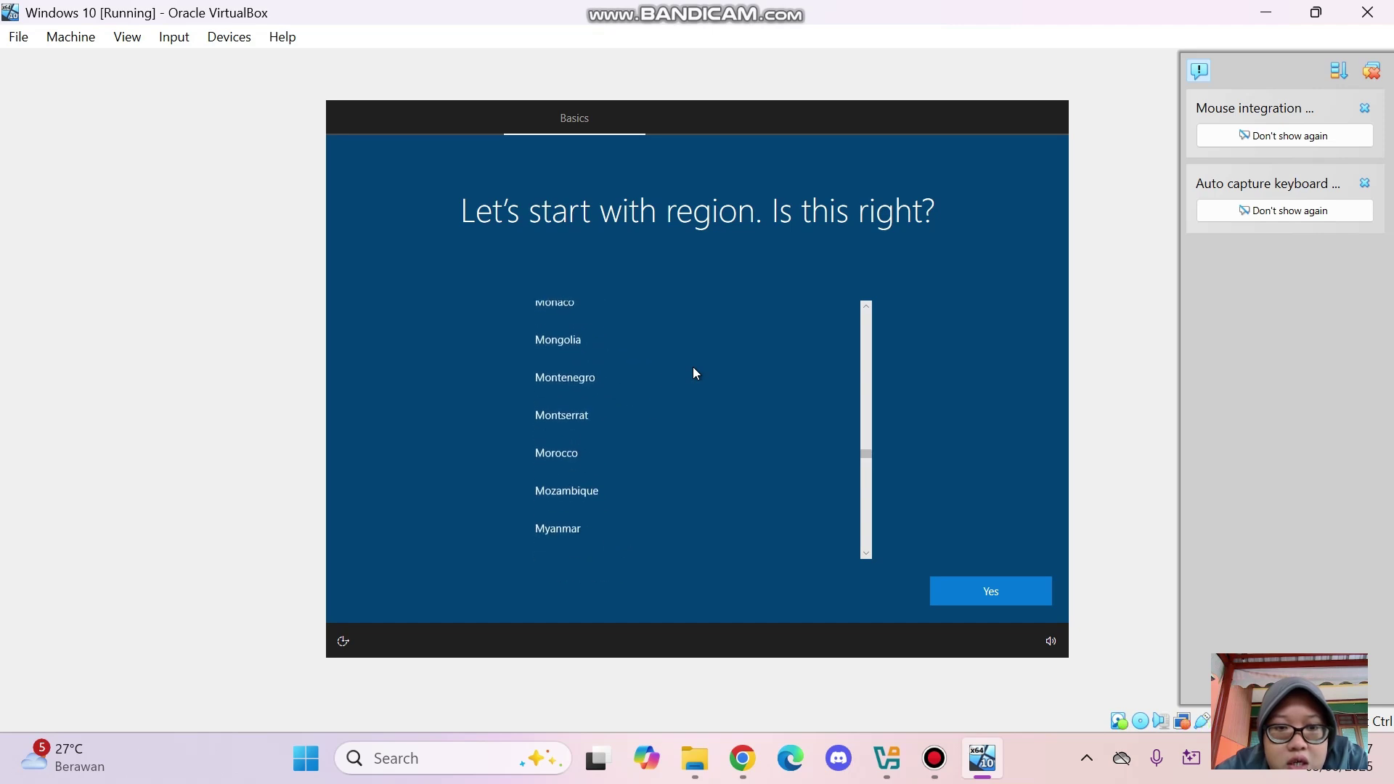
pyautogui.scroll(8, 693, 373)
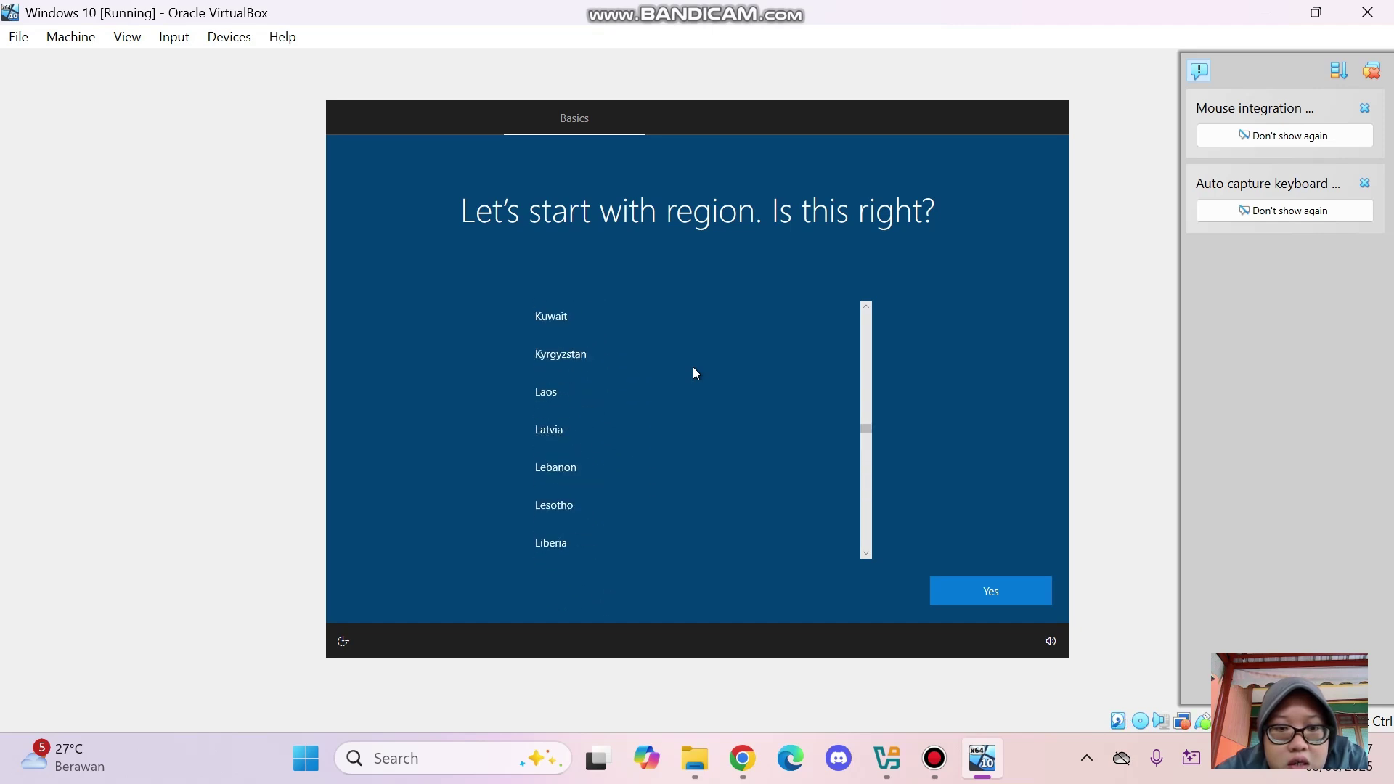
pyautogui.scroll(8, 693, 372)
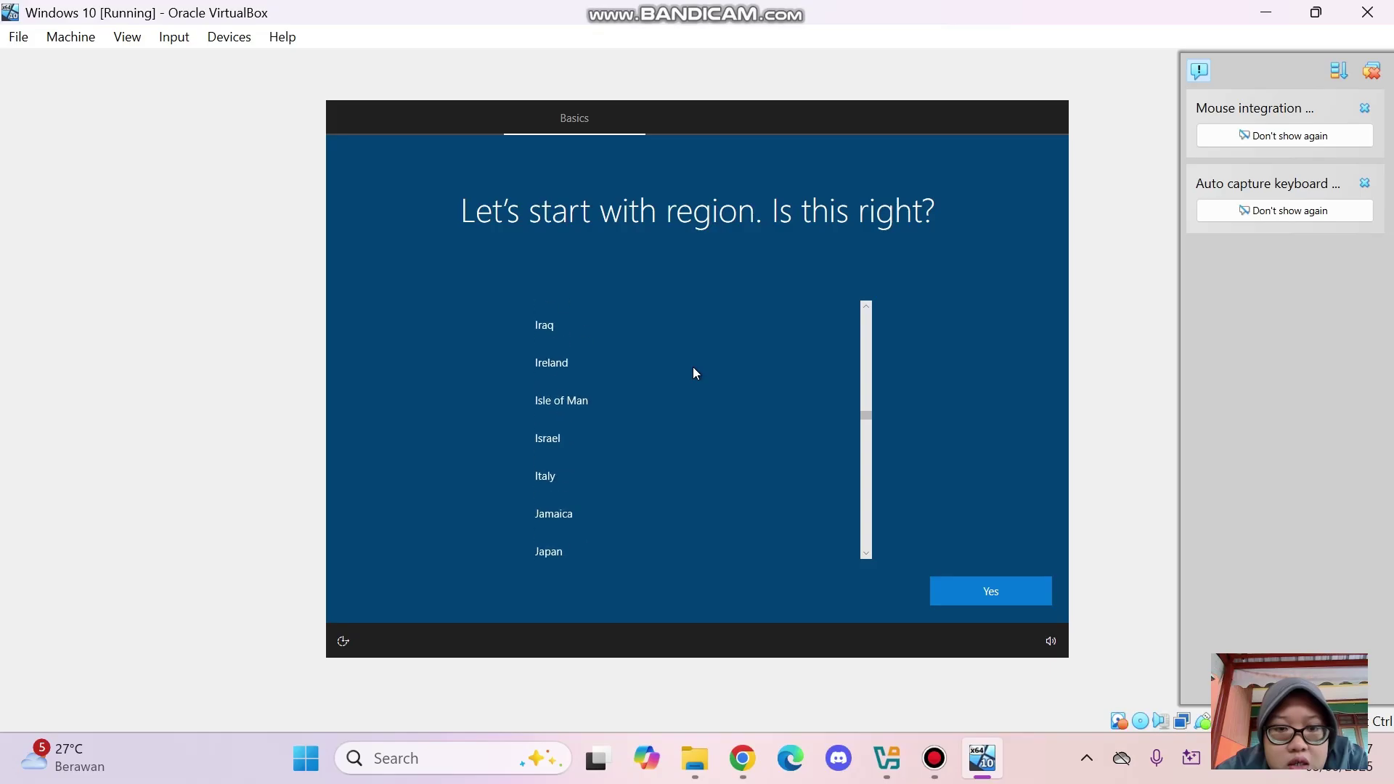
pyautogui.scroll(-3, 693, 372)
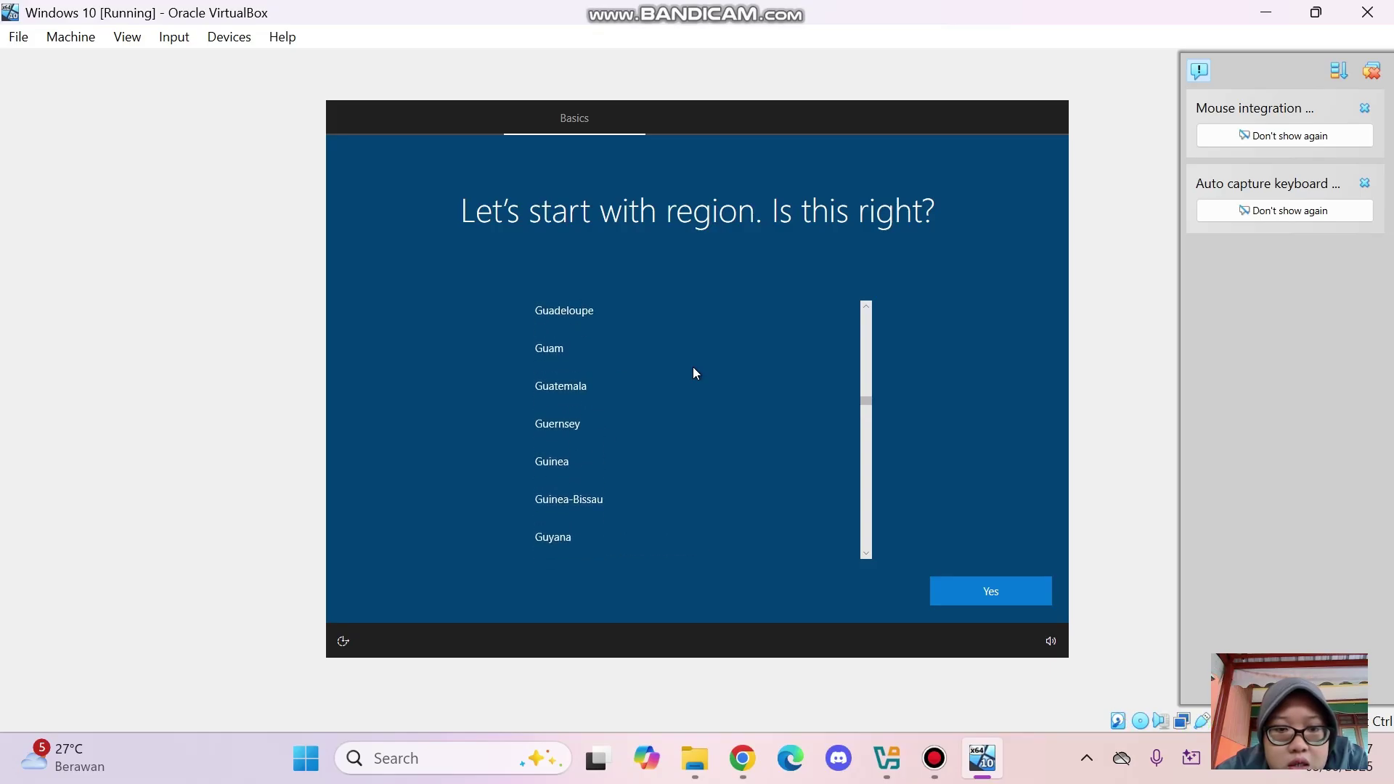
pyautogui.scroll(-8, 692, 373)
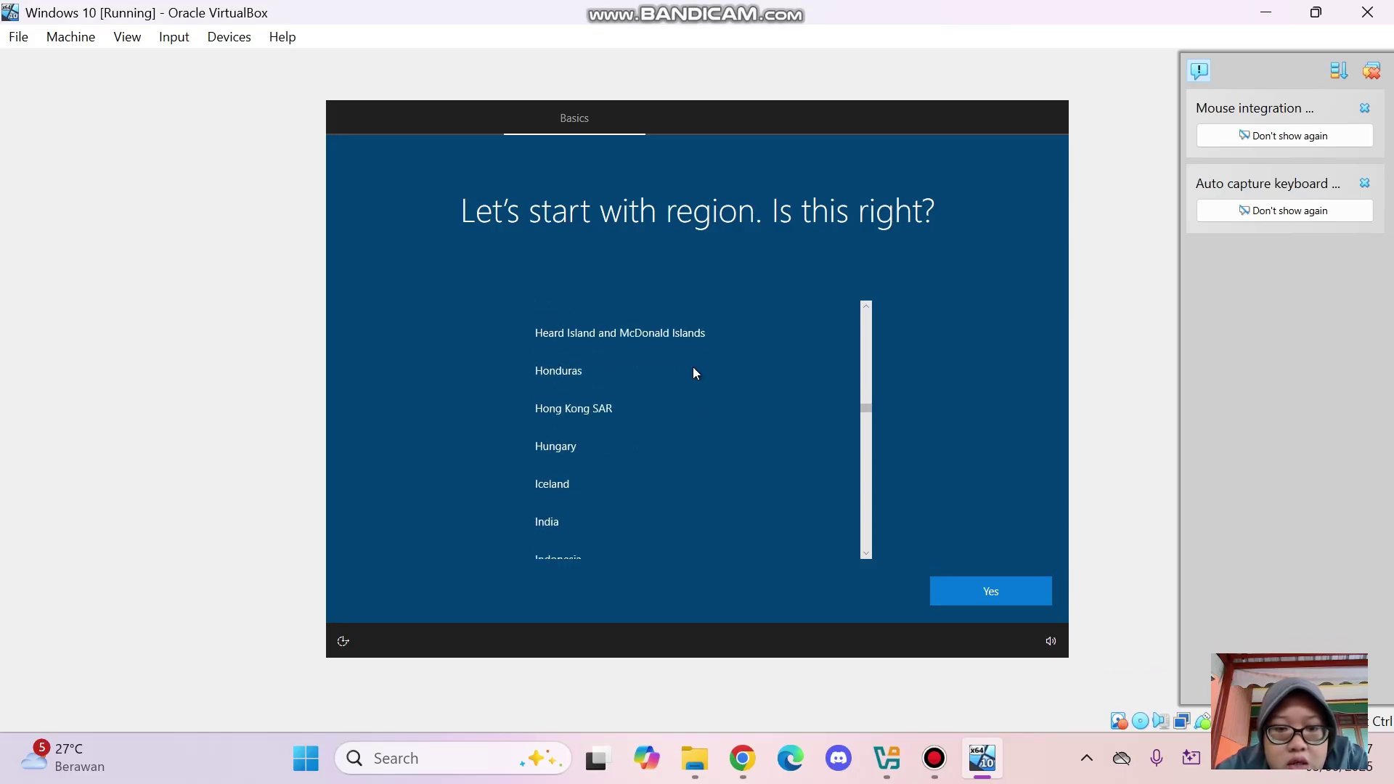
pyautogui.scroll(-3, 693, 373)
pyautogui.click(611, 419)
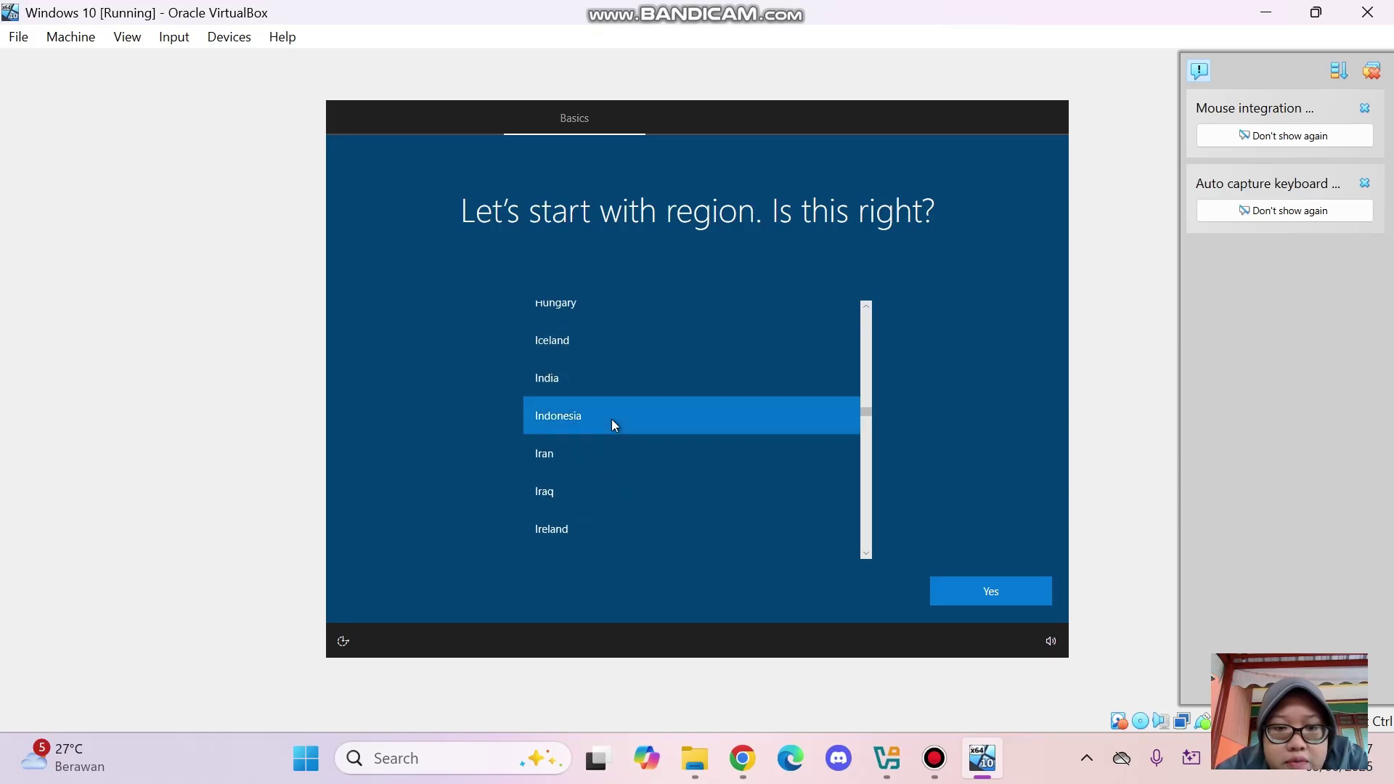
pyautogui.click(1026, 600)
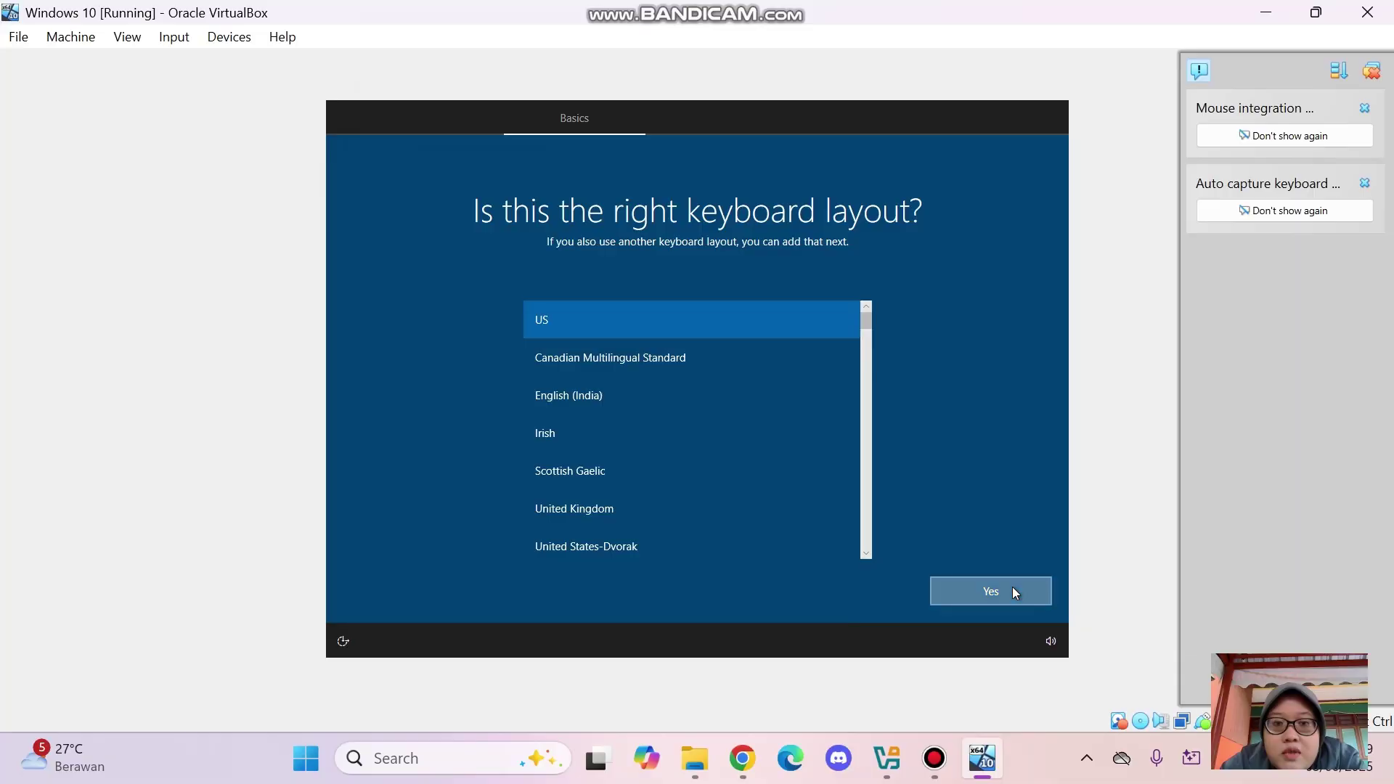
# Keep the US keyboard layout, skip a second layout, and enter the local account name
pyautogui.click(1013, 586)
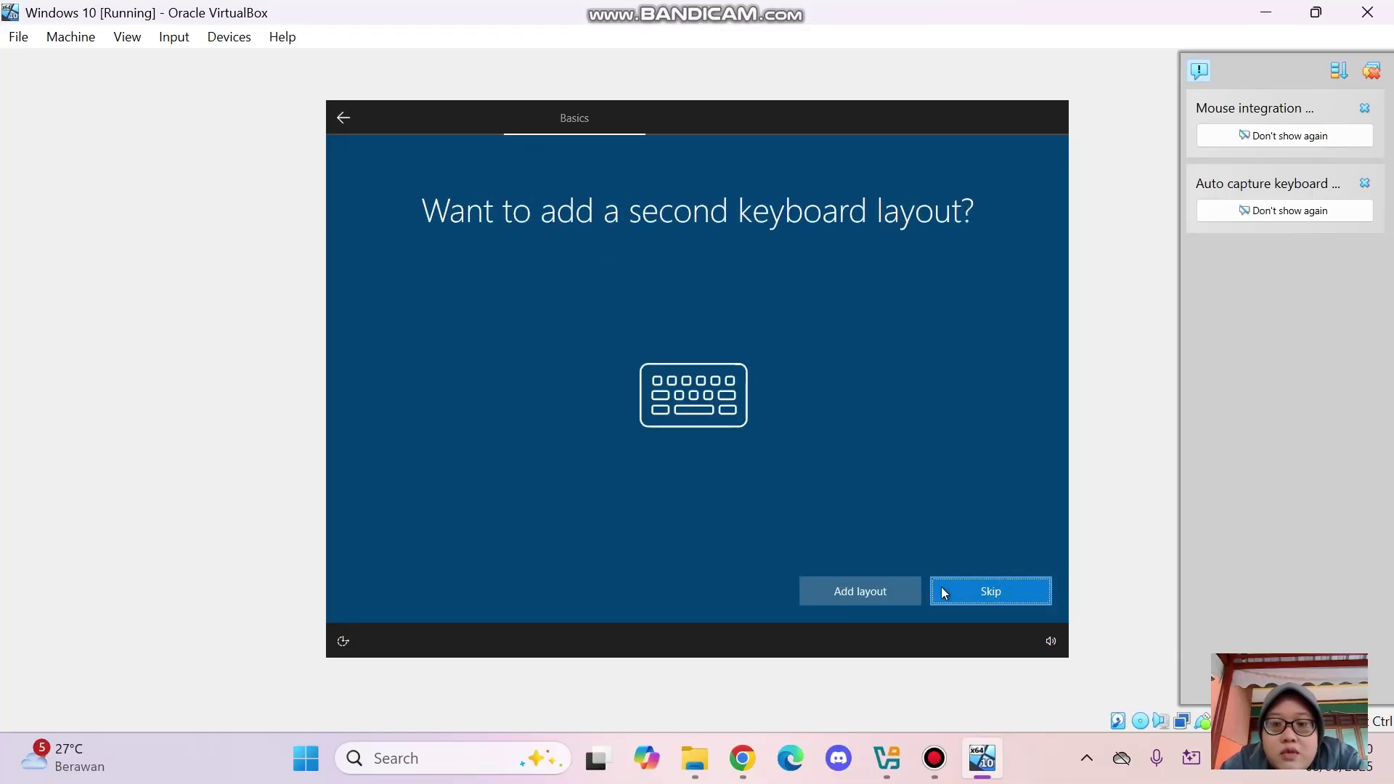
pyautogui.click(1026, 604)
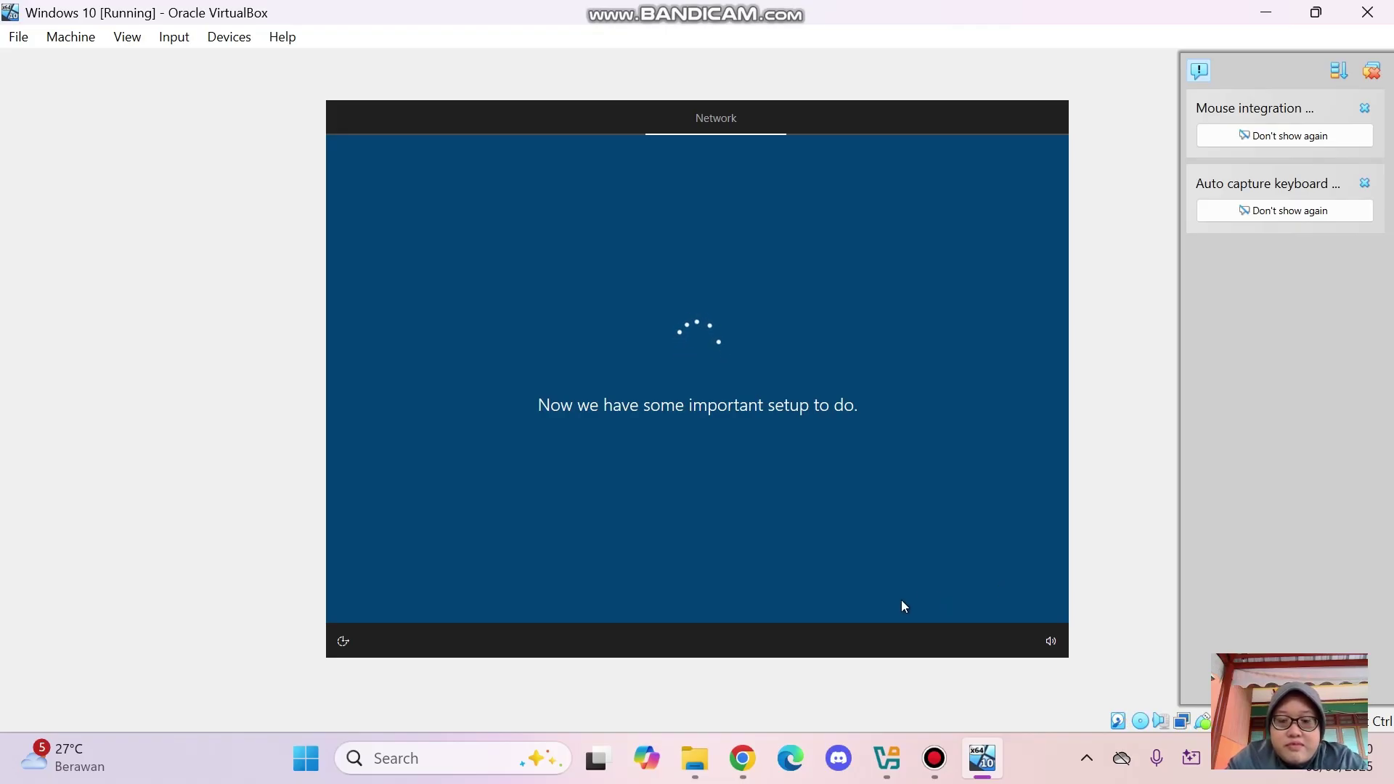
pyautogui.write('k')
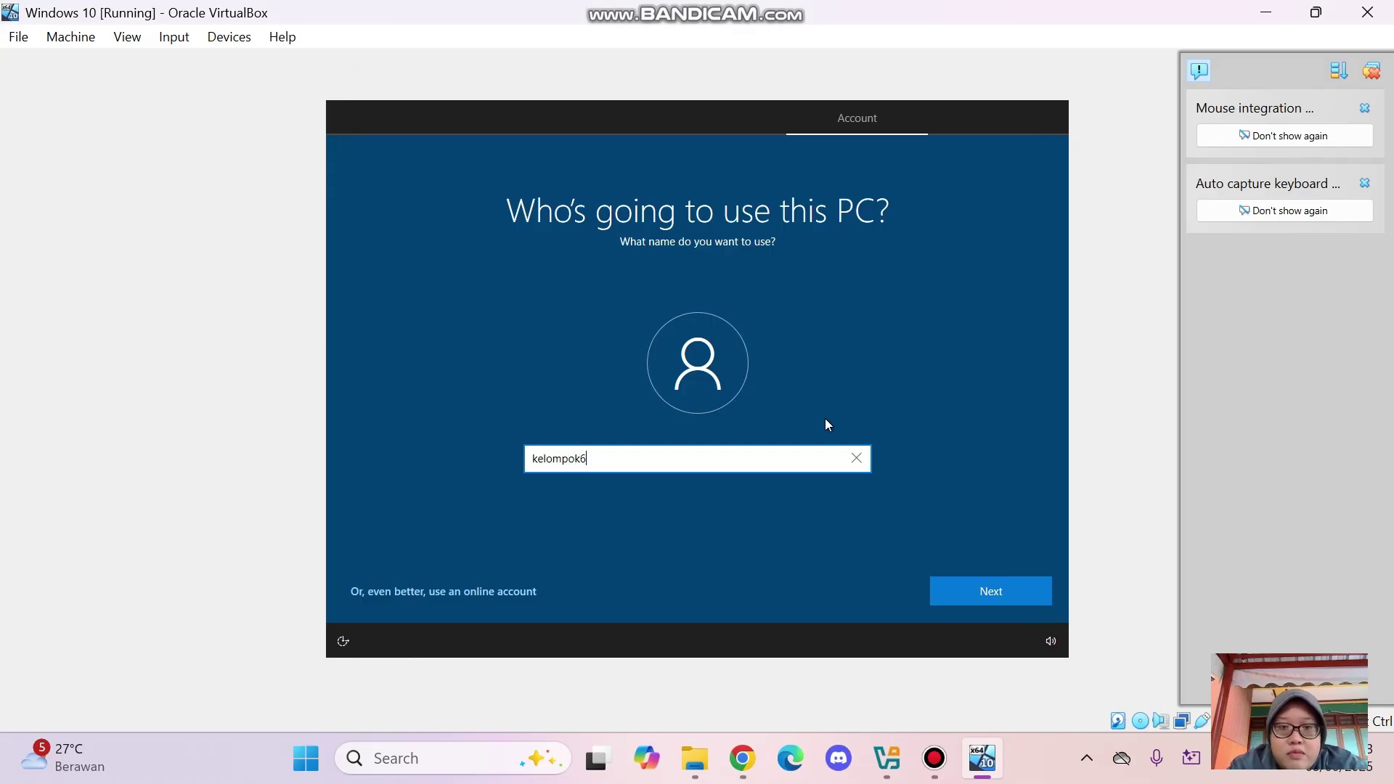
pyautogui.write('elompok6')
# Accept the account name, then enter and confirm the account password
pyautogui.click(1022, 590)
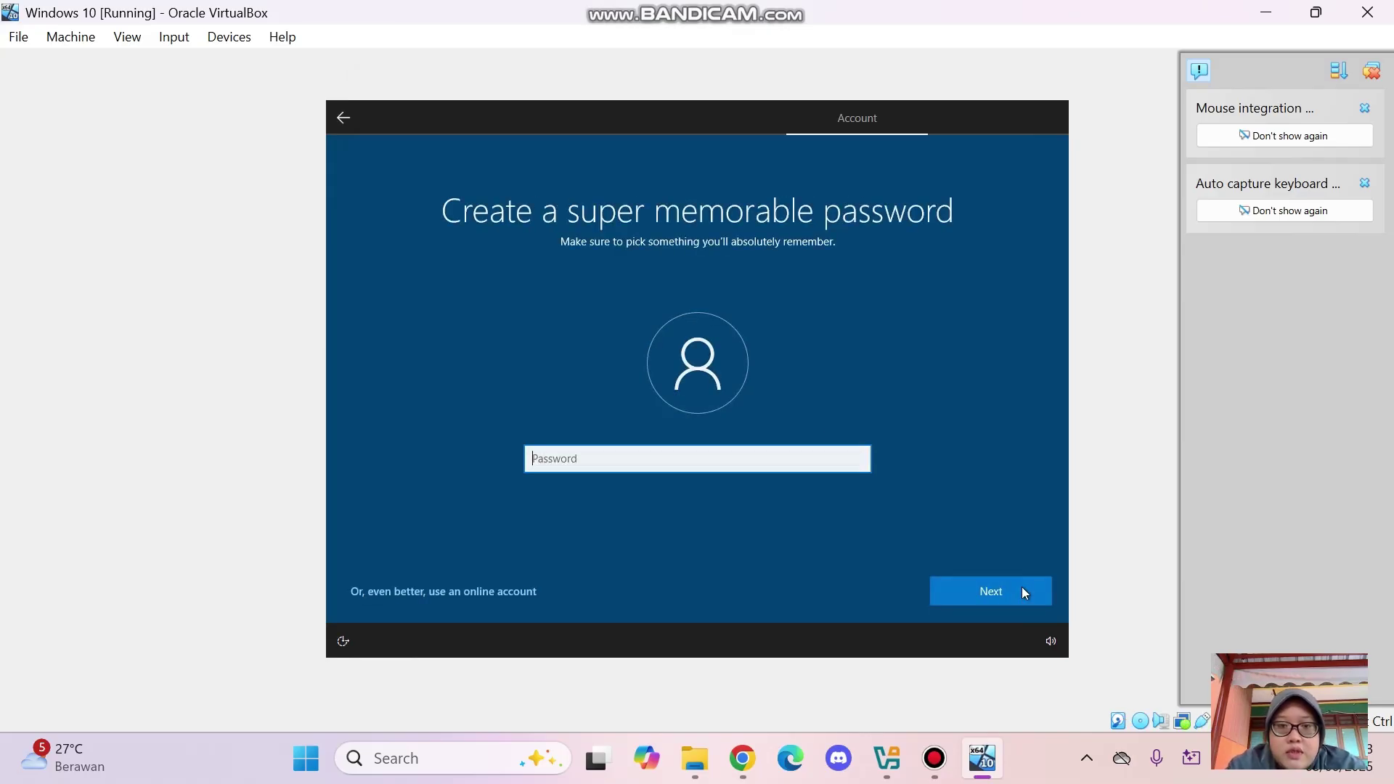
pyautogui.write('k')
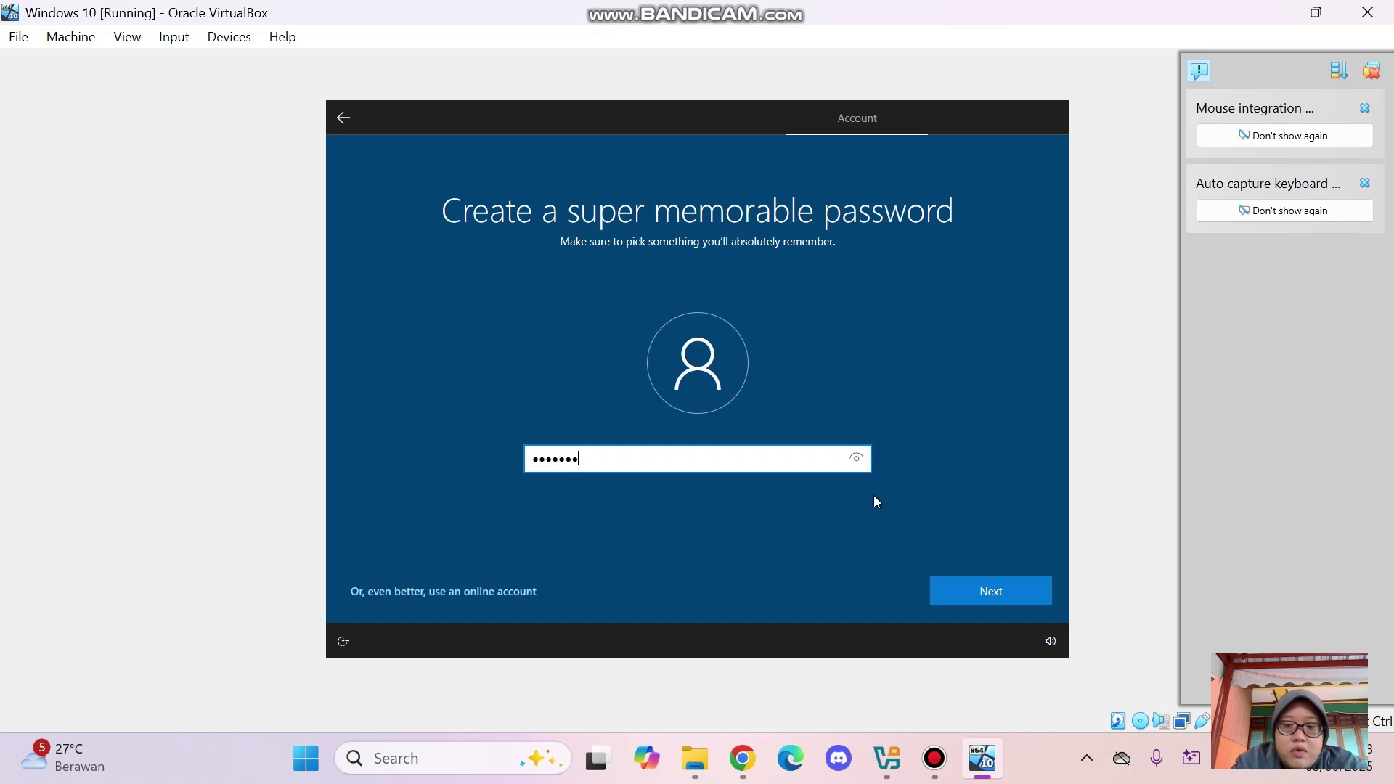
pyautogui.click(1011, 595)
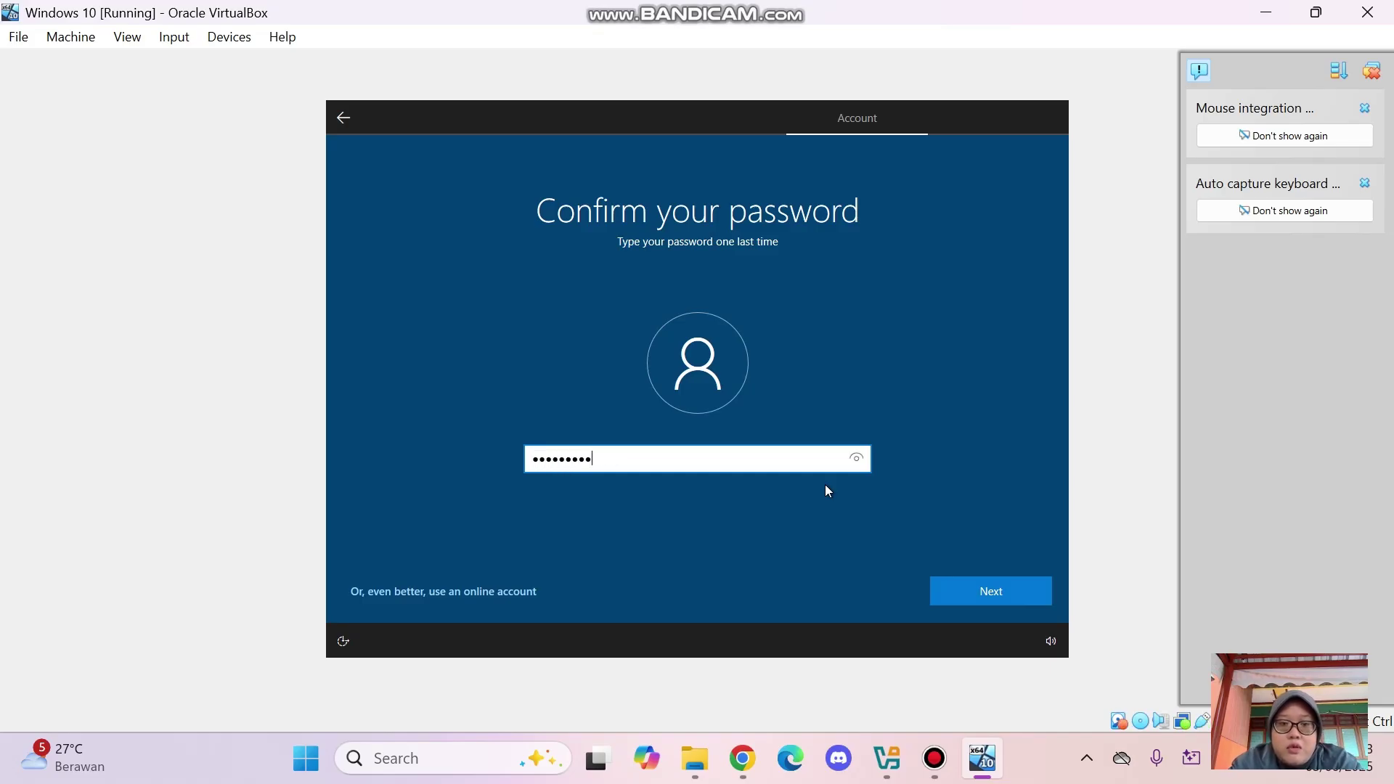
pyautogui.click(1022, 594)
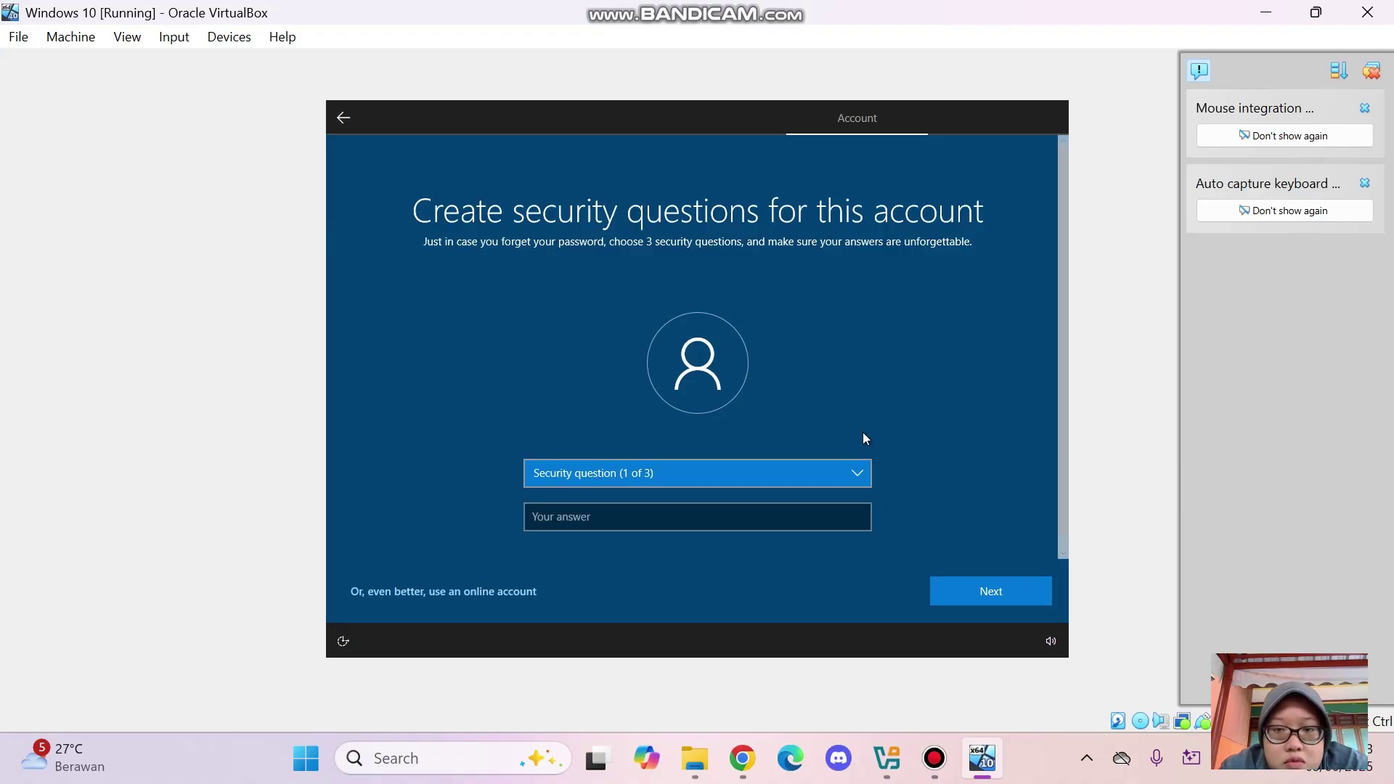
# Pick the birth-city security question and submit its answer
pyautogui.click(851, 465)
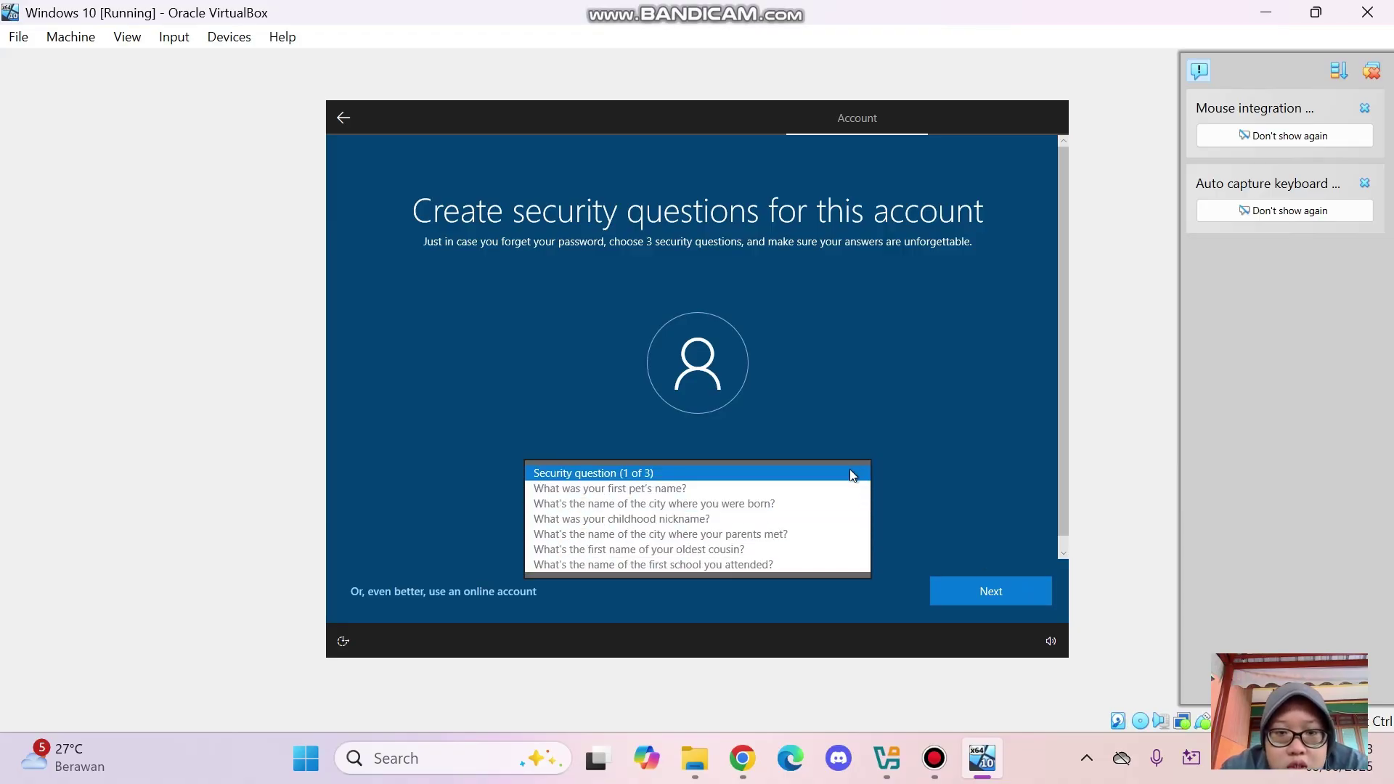
pyautogui.click(821, 511)
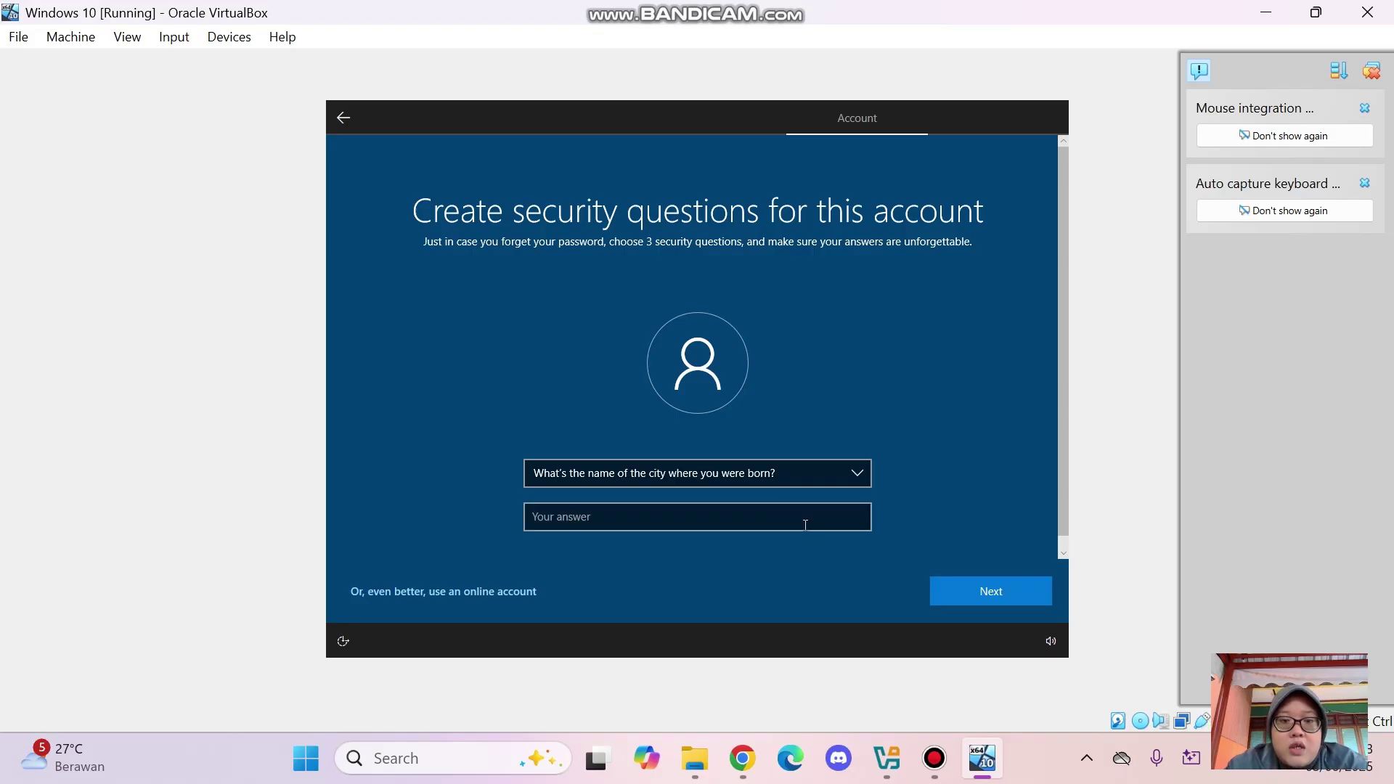
pyautogui.click(805, 524)
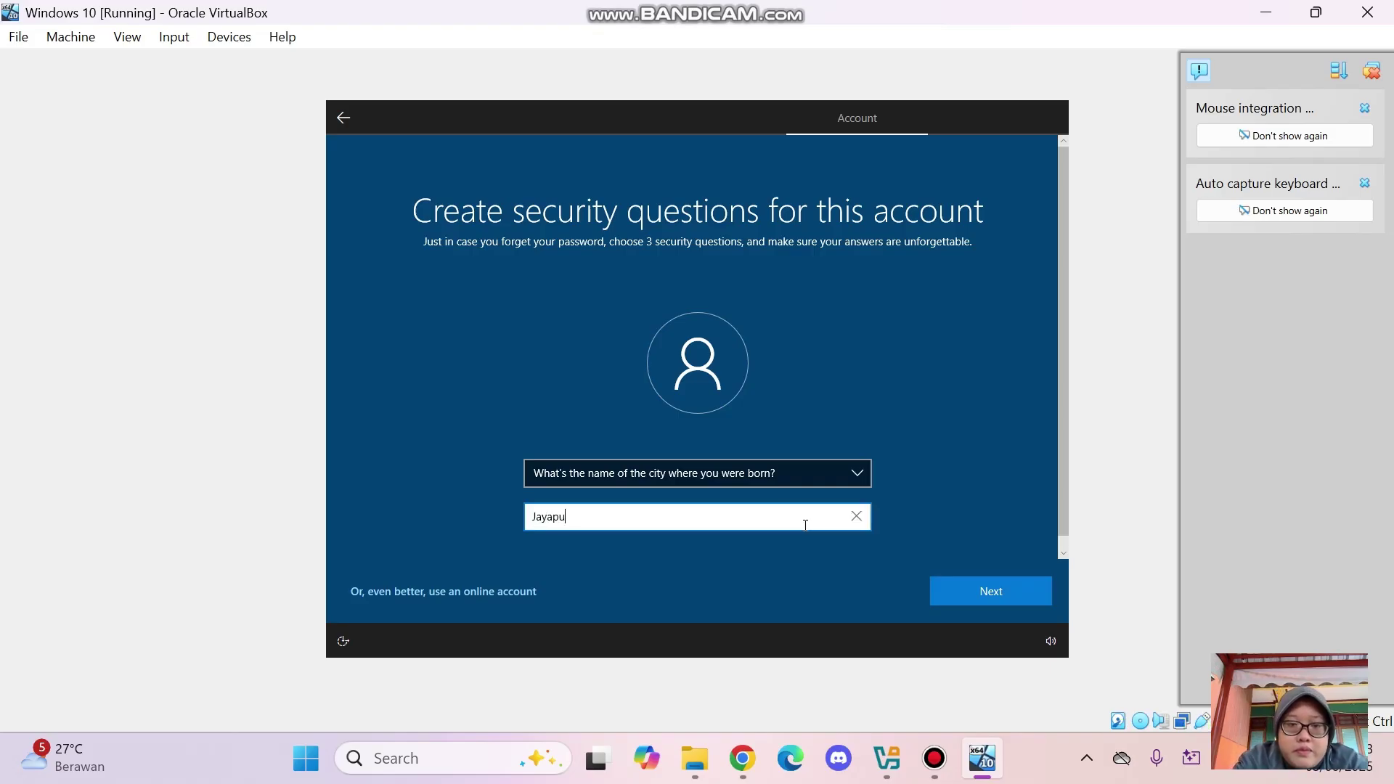
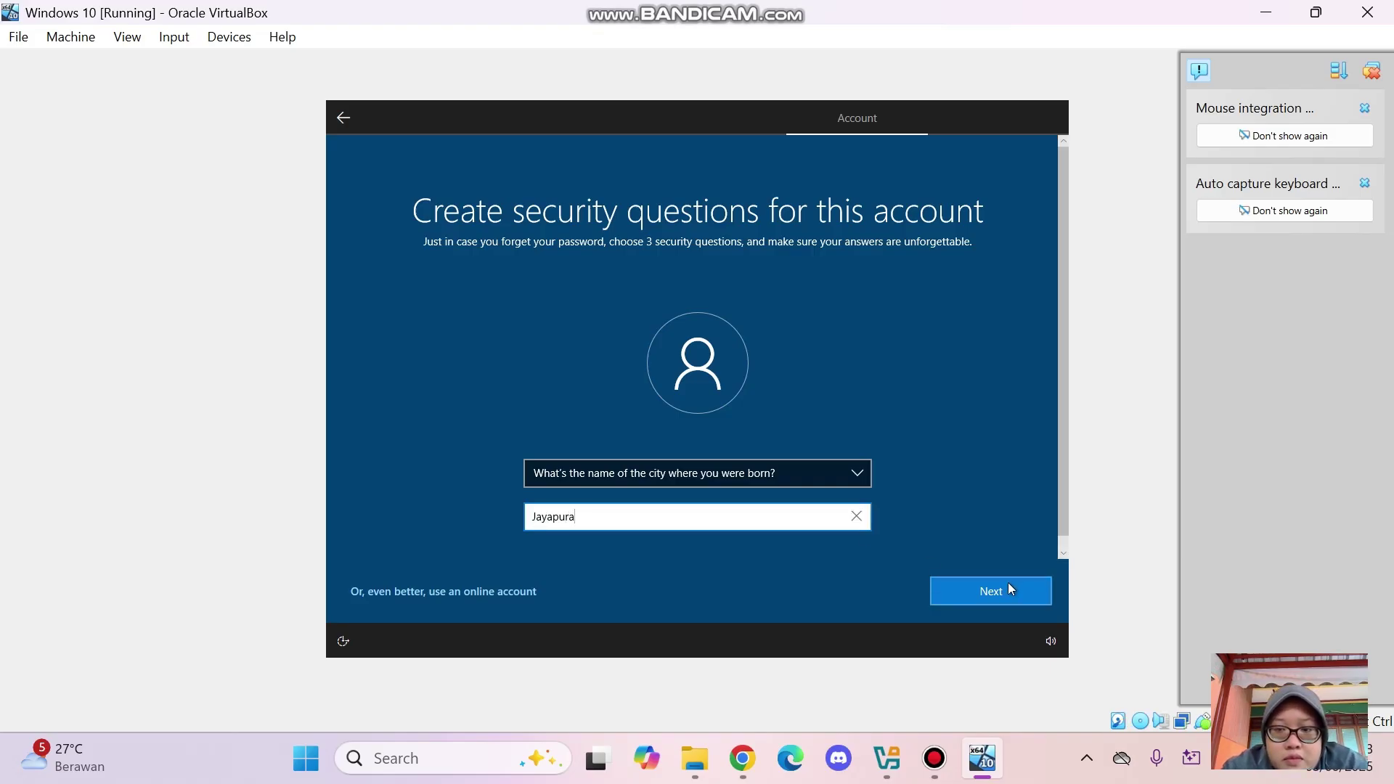
pyautogui.click(1007, 582)
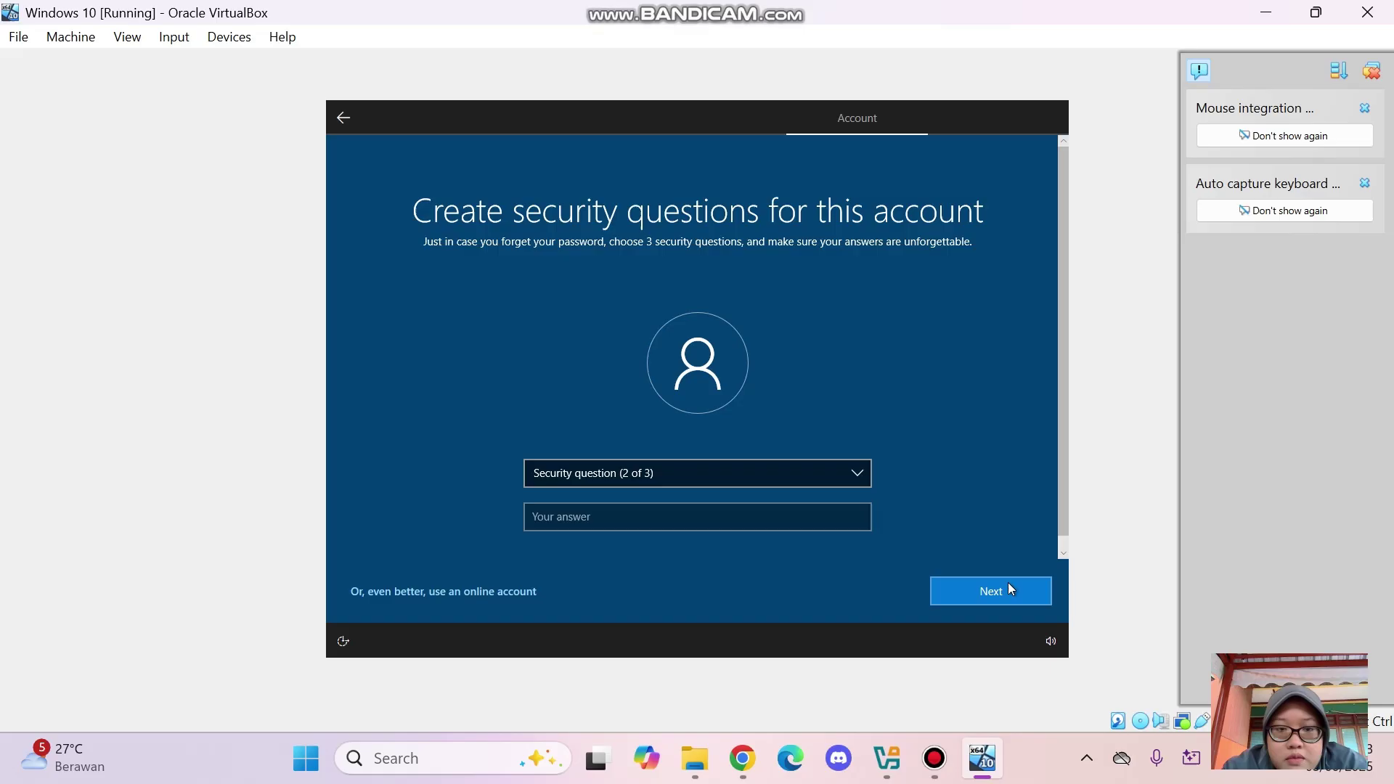
# Pick the where-parents-met security question and submit its answer
pyautogui.click(840, 475)
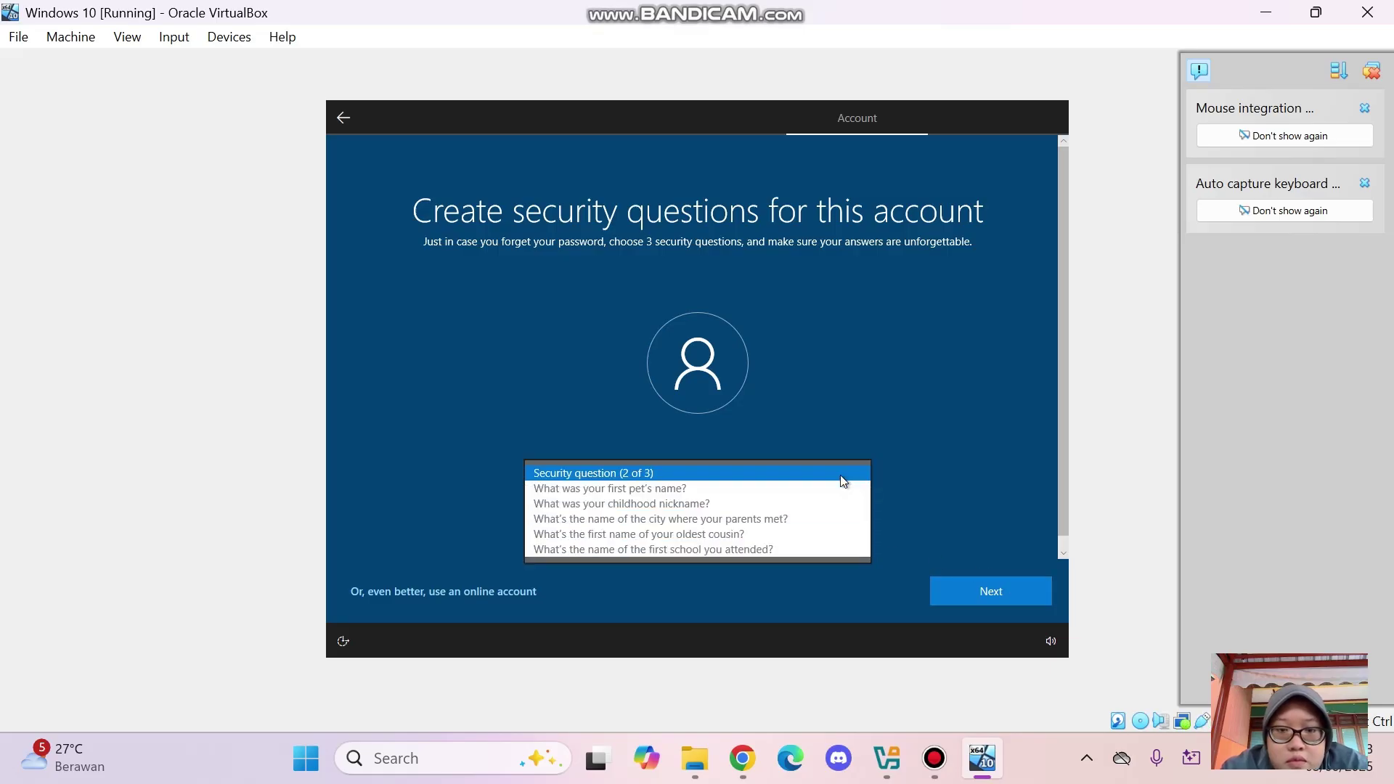
pyautogui.click(830, 516)
pyautogui.click(815, 517)
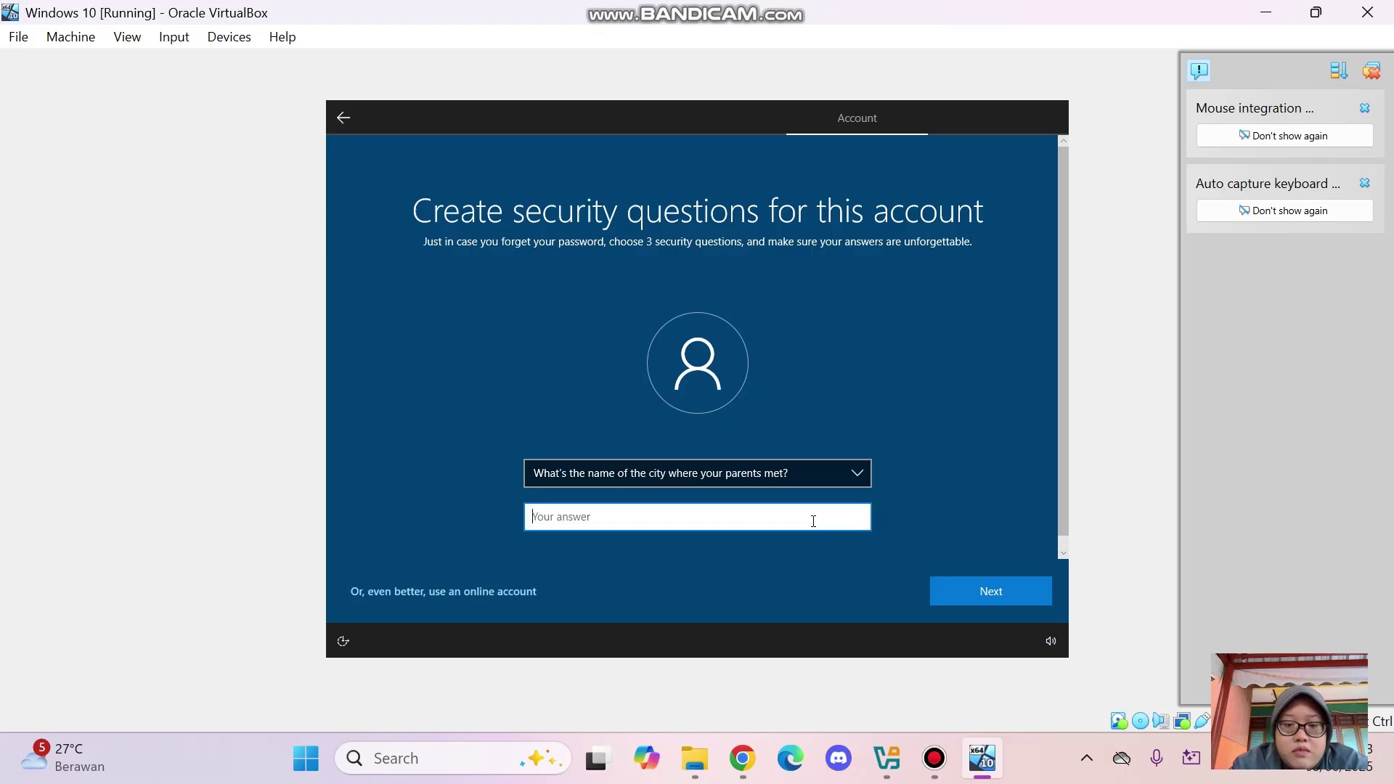
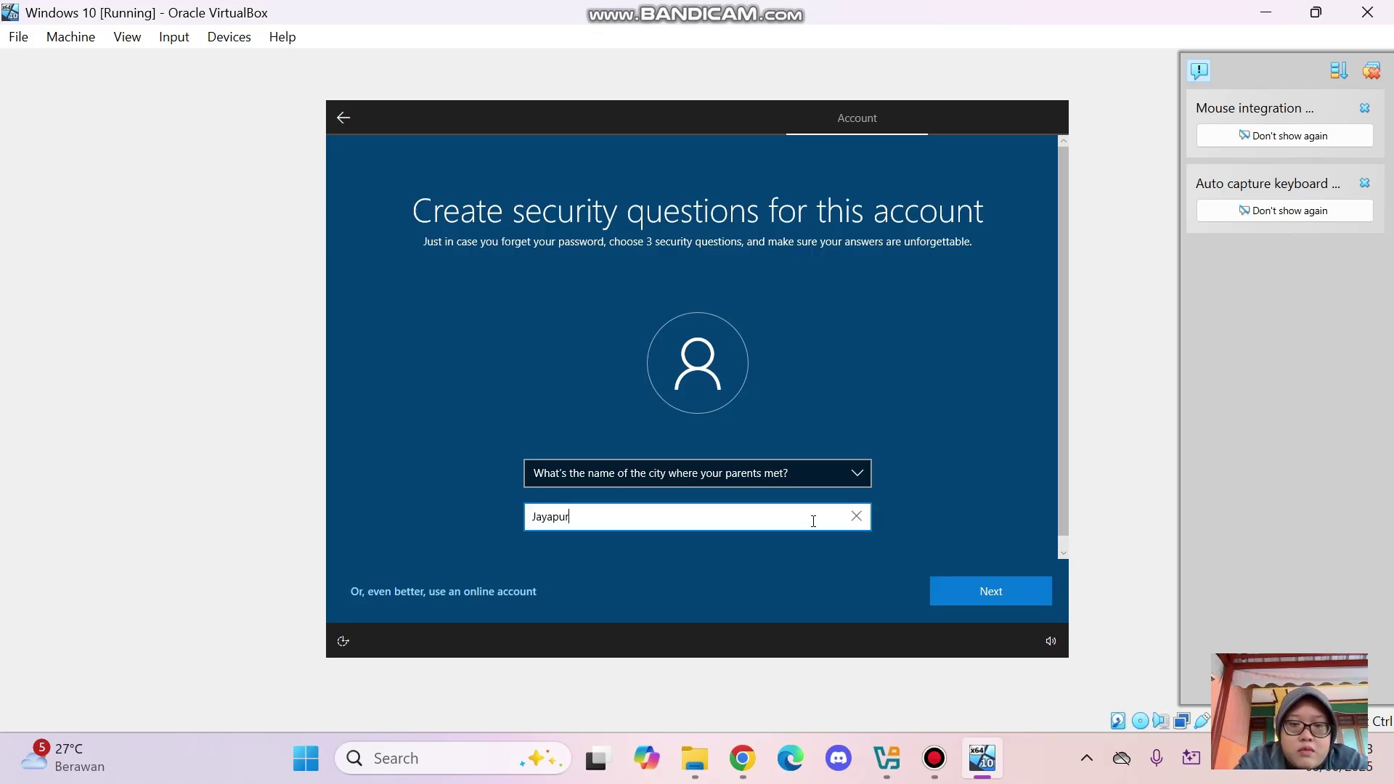
pyautogui.click(1011, 600)
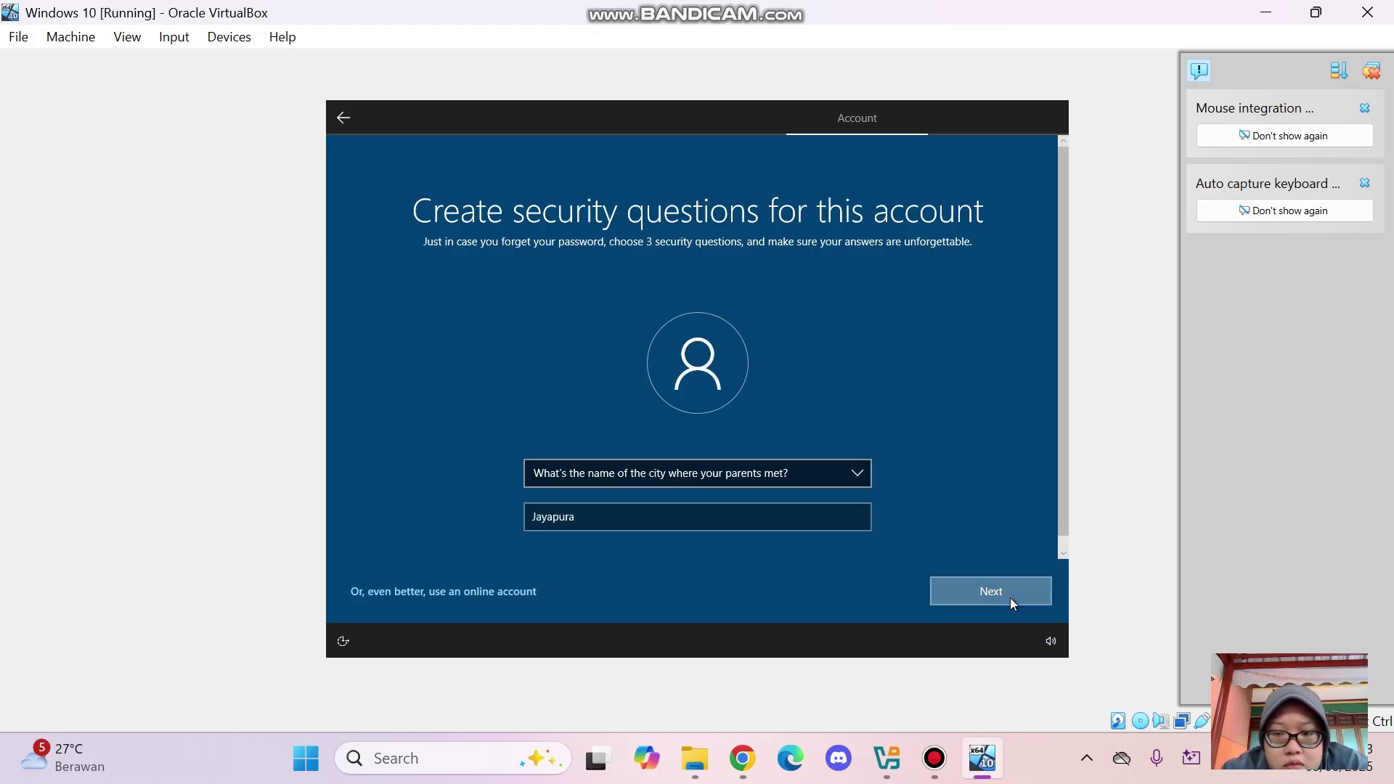
# Pick the first pet's name security question and begin typing its answer
pyautogui.click(848, 477)
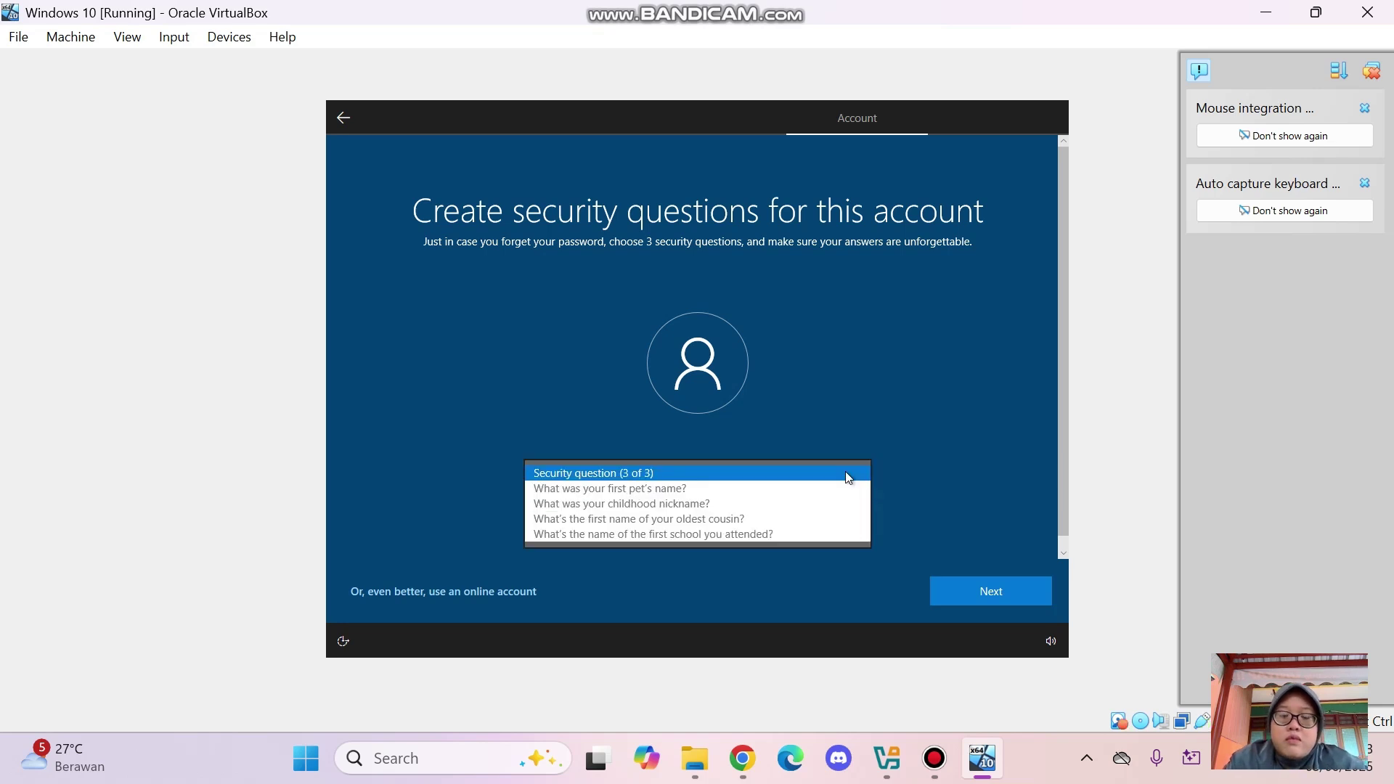
pyautogui.click(806, 492)
pyautogui.click(784, 523)
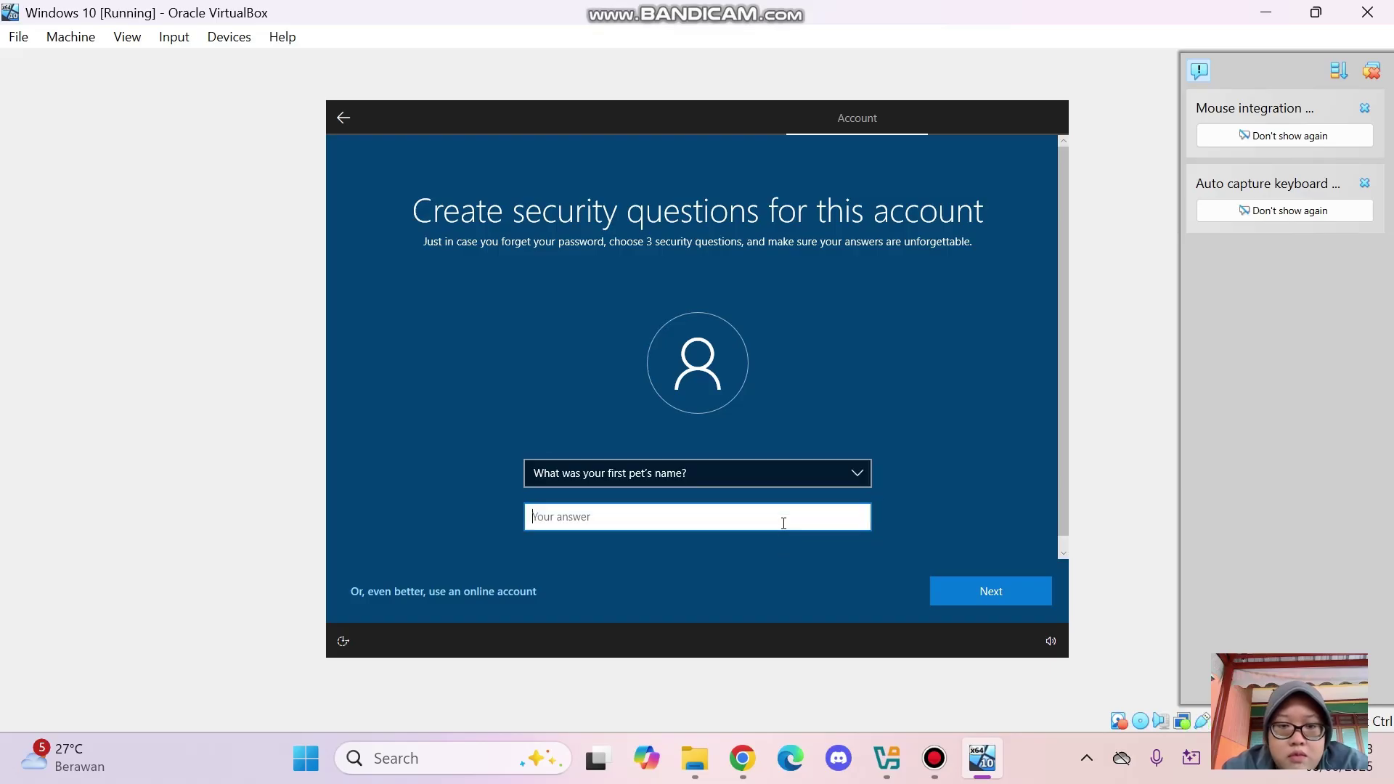
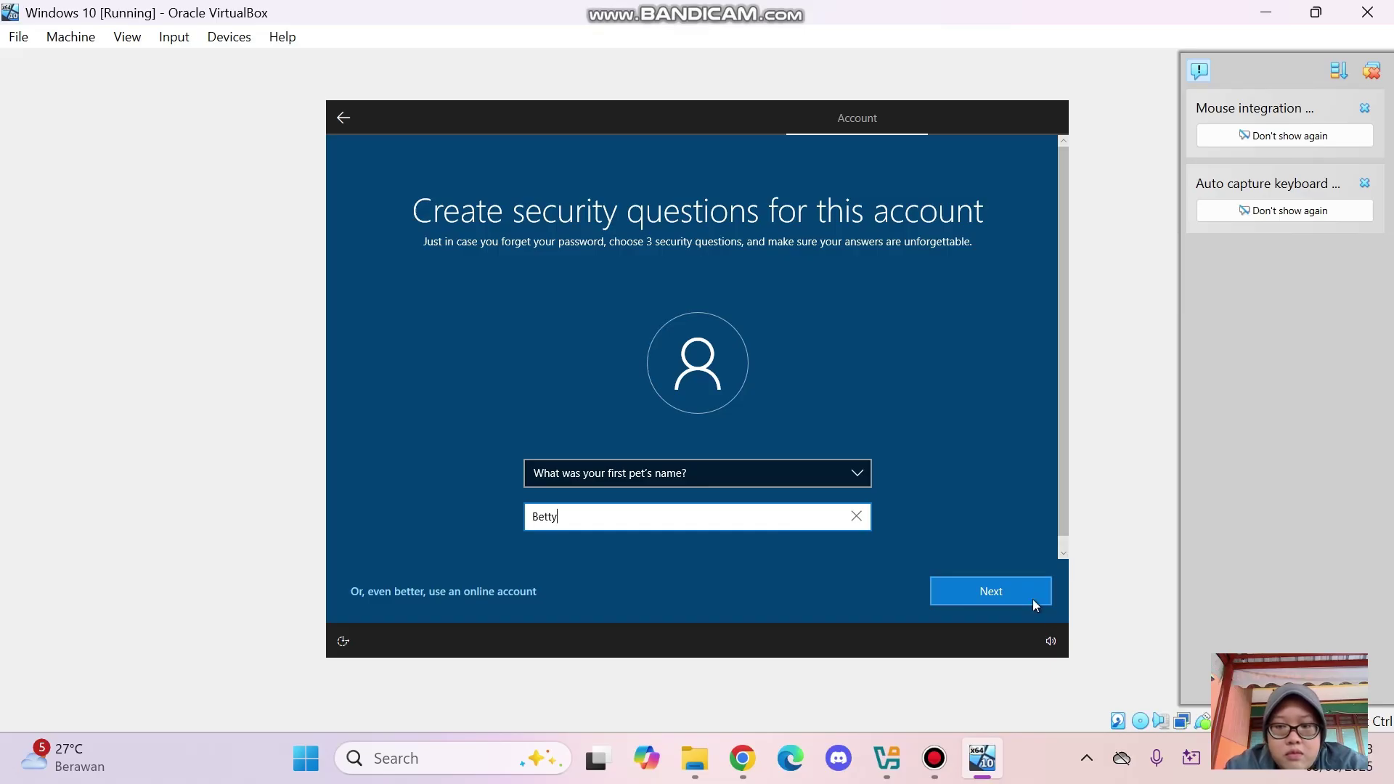
# Submit the third security answer and accept the privacy settings to finish setup
pyautogui.click(1032, 598)
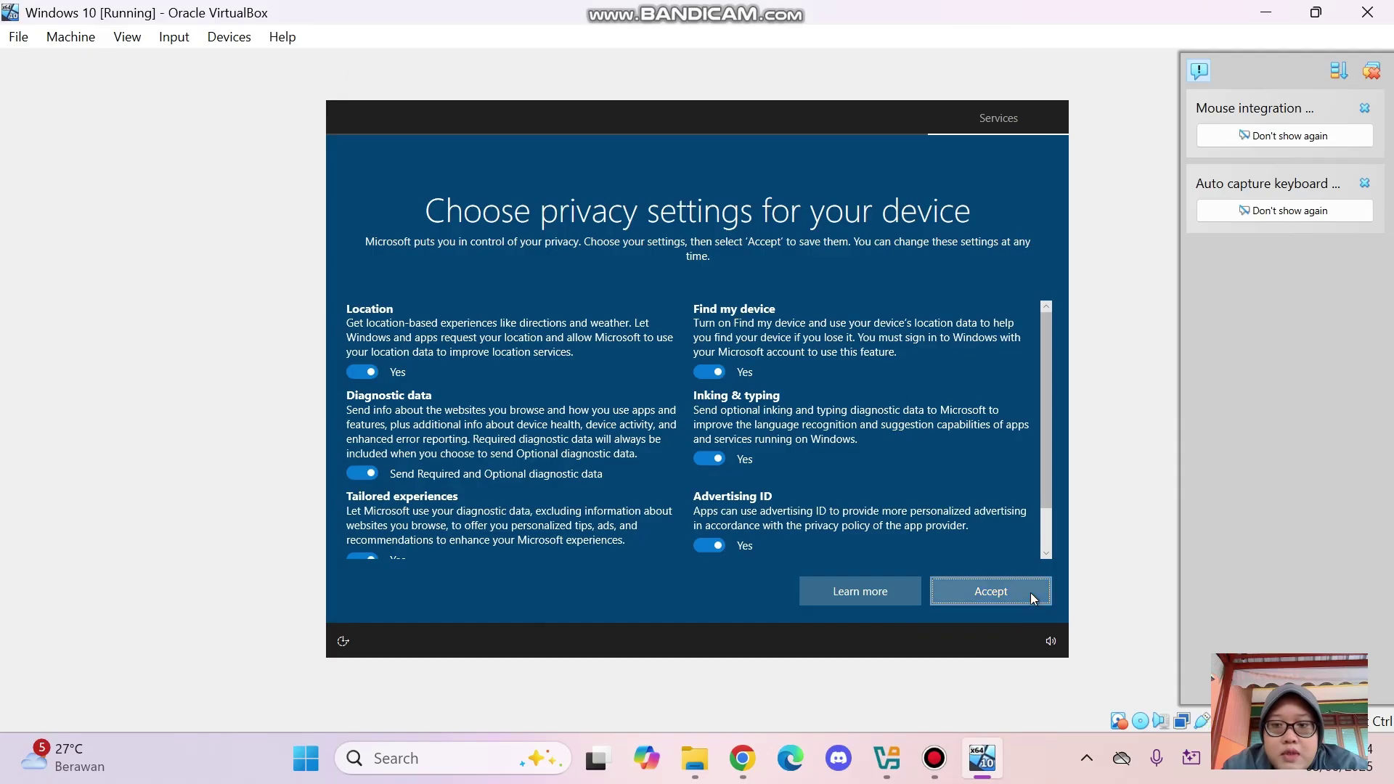
pyautogui.click(1032, 597)
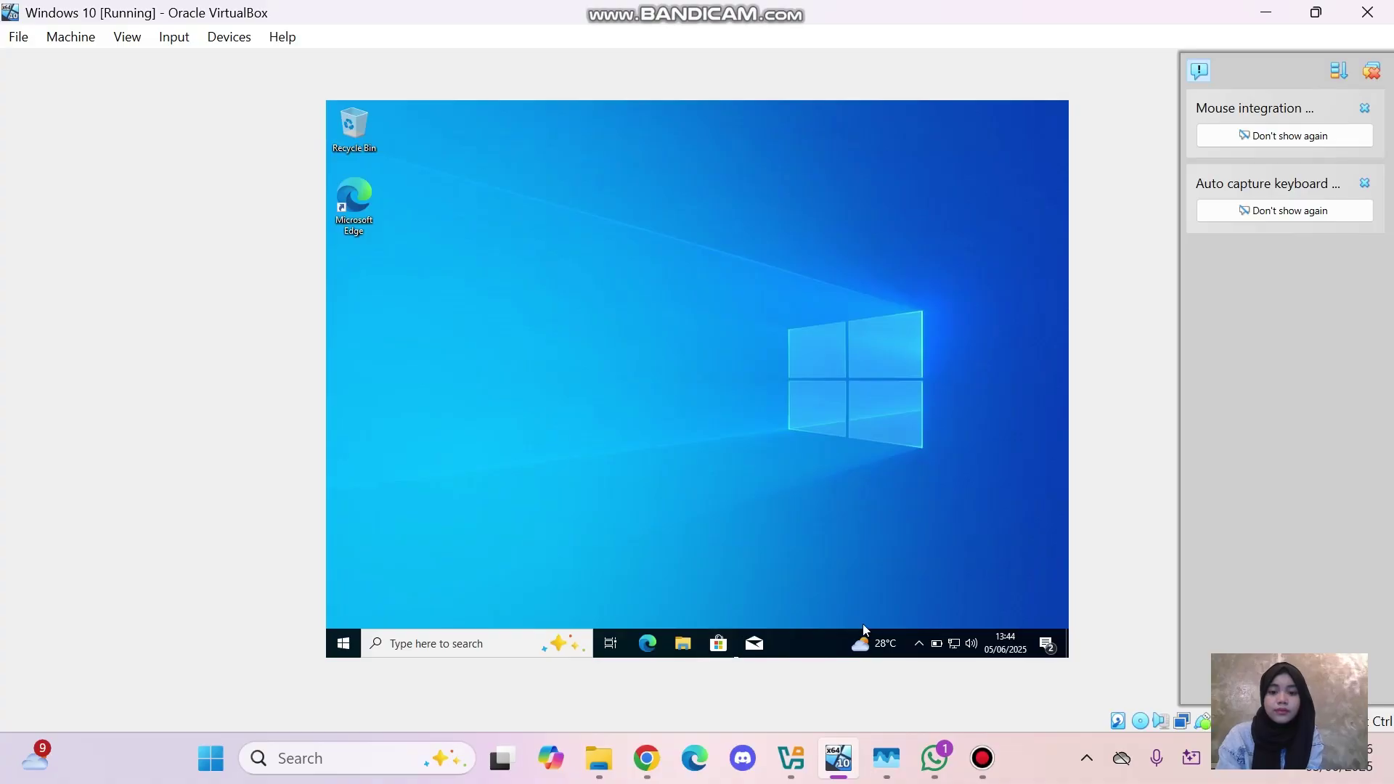
# Open File Explorer in the VM, select This PC and open its Properties
pyautogui.click(684, 645)
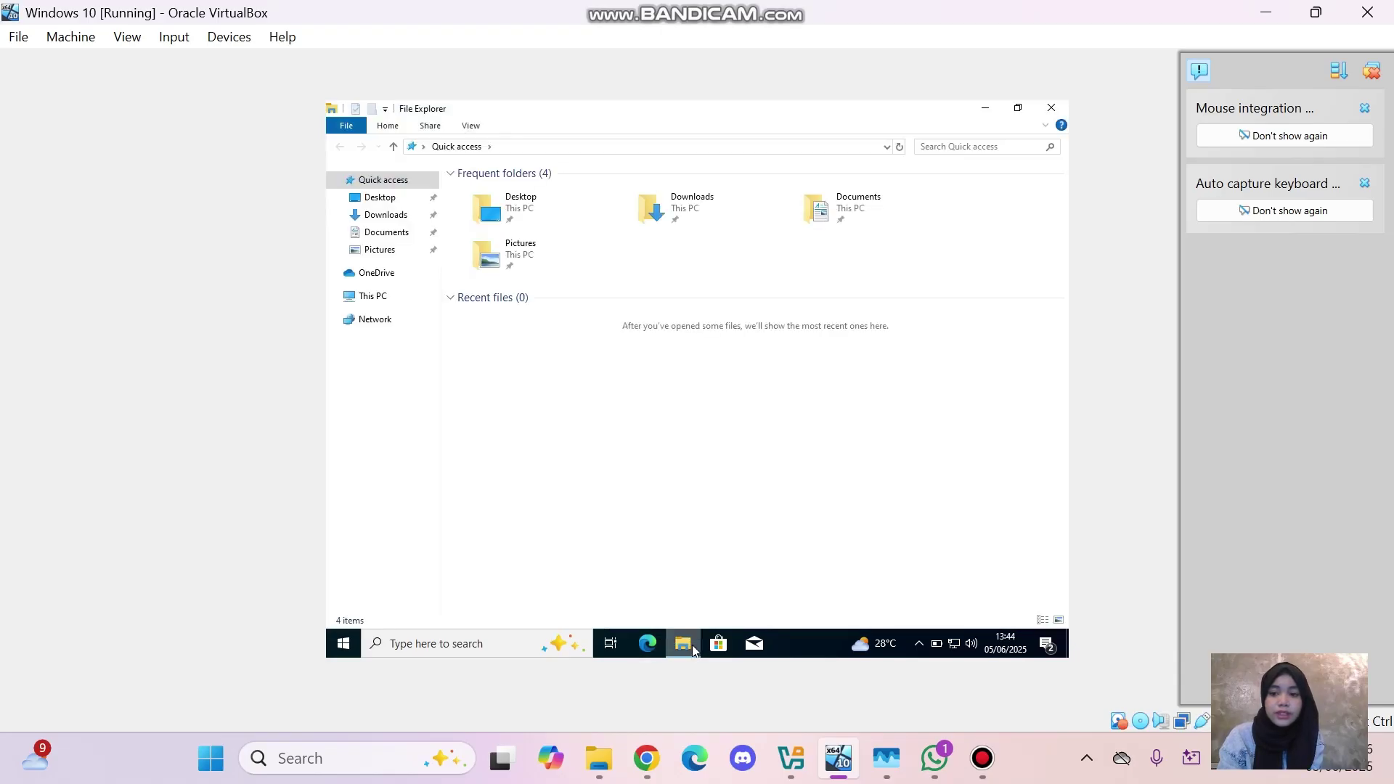
pyautogui.click(387, 298)
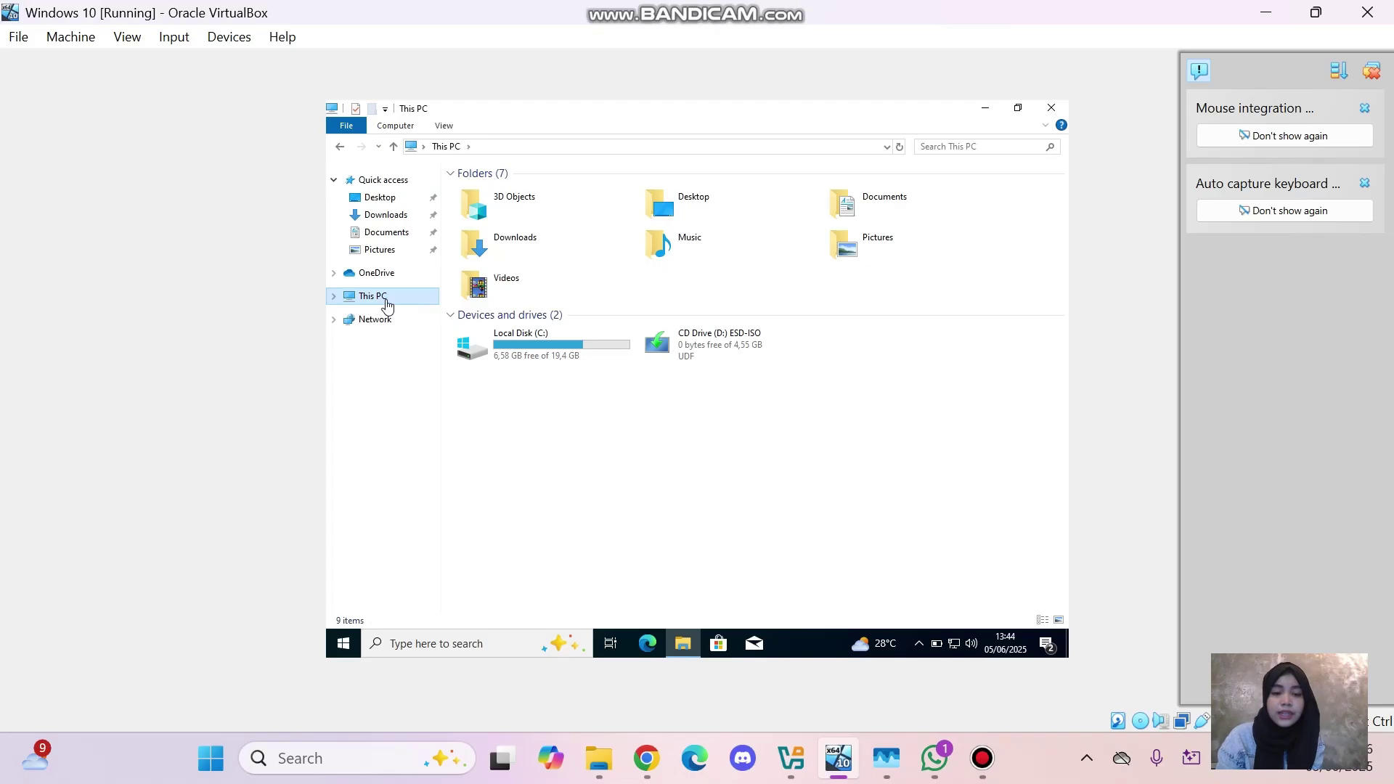
pyautogui.rightClick(387, 301)
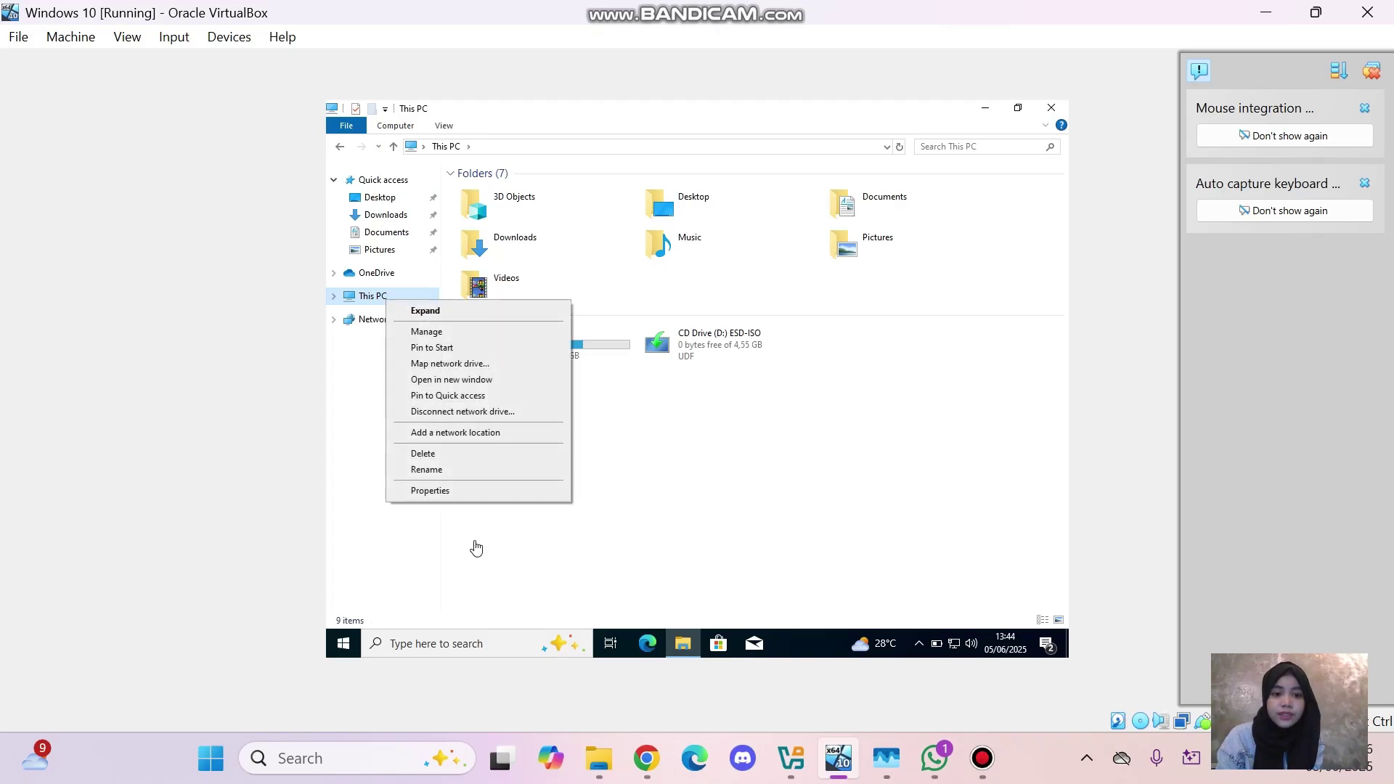
pyautogui.click(445, 491)
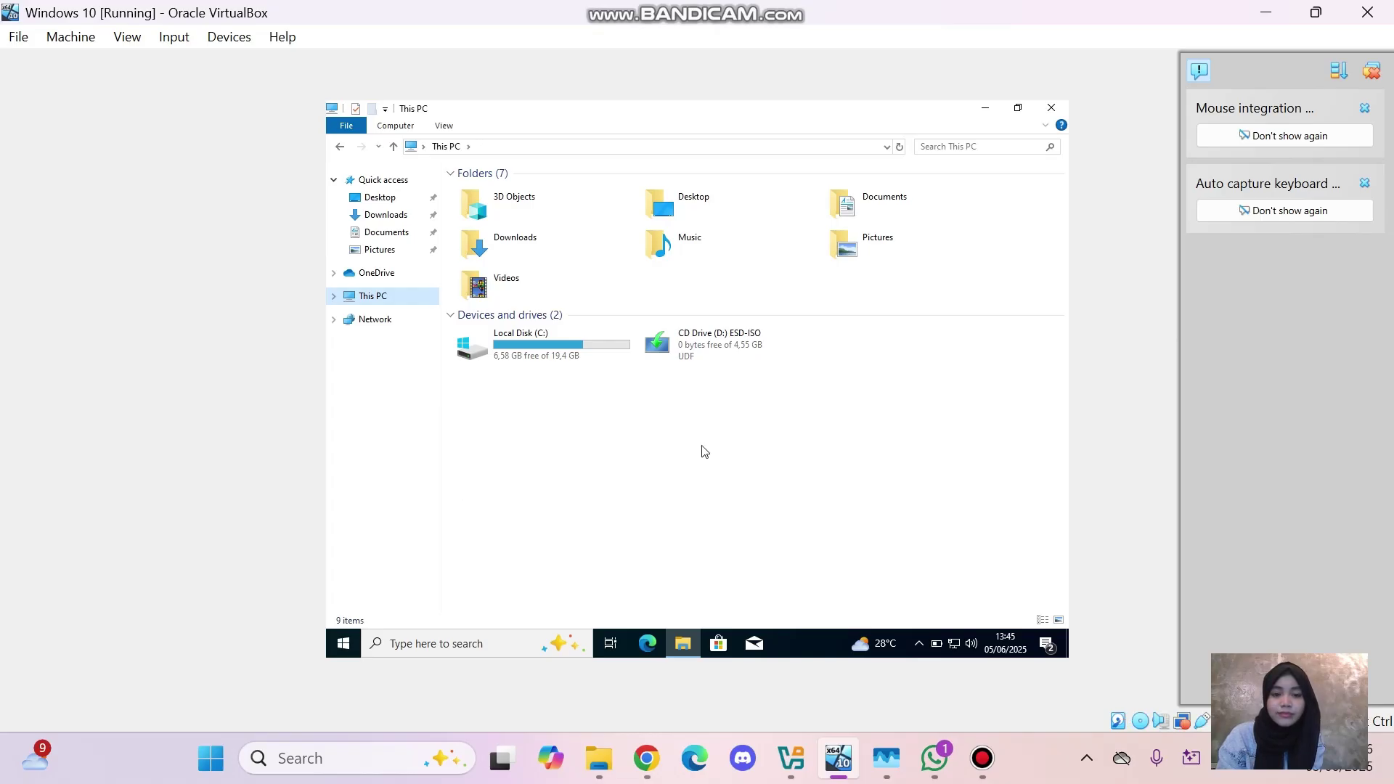
# Search Windows Settings for 'advanced system' and launch View advanced system settings
pyautogui.press('super+i')
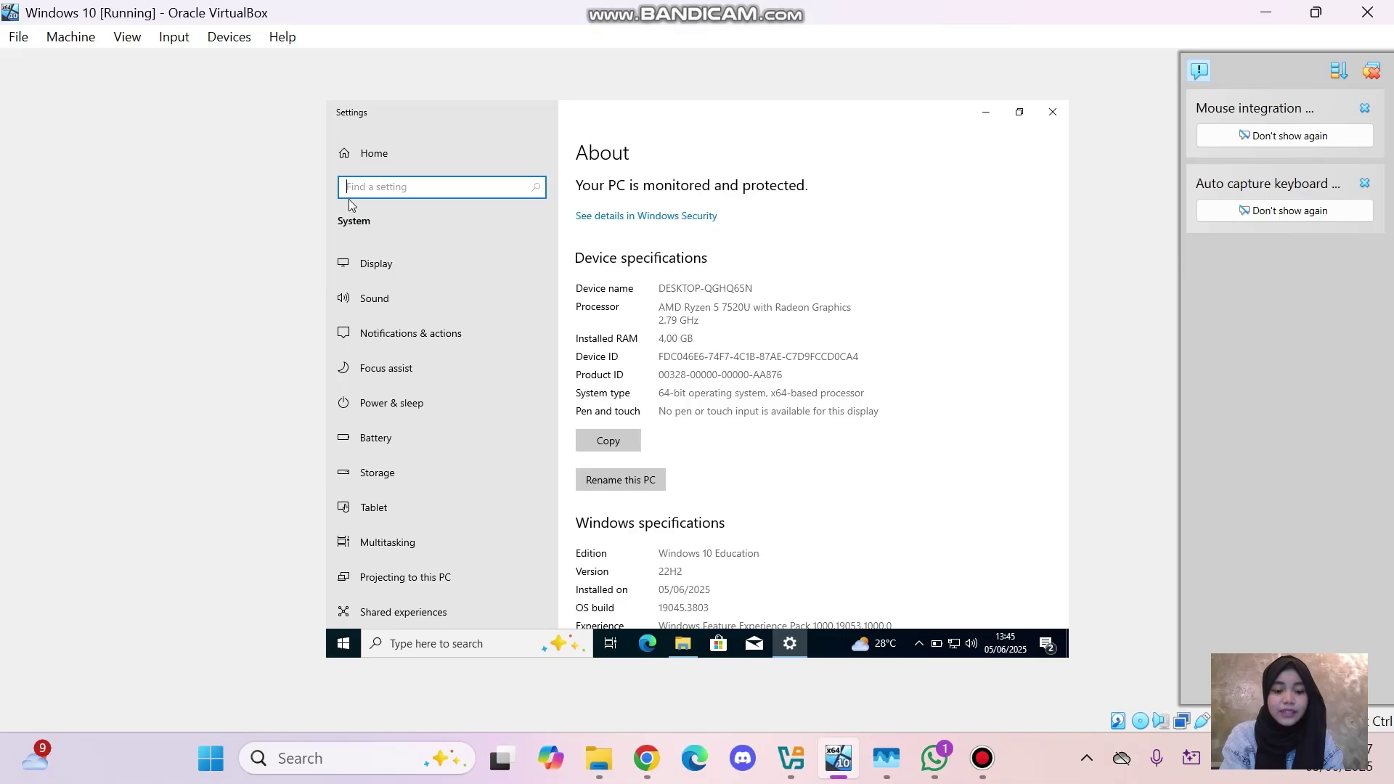
pyautogui.write('advance')
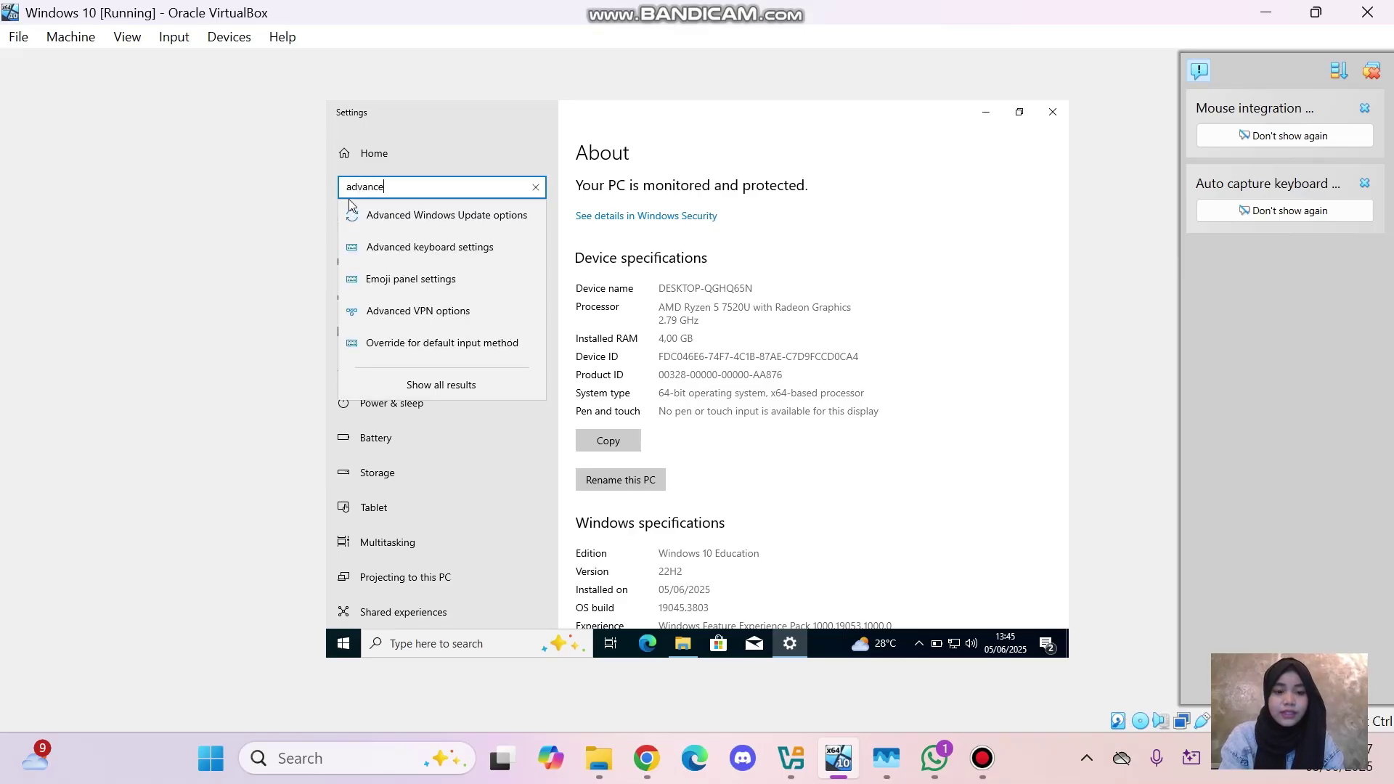
pyautogui.write('d systen')
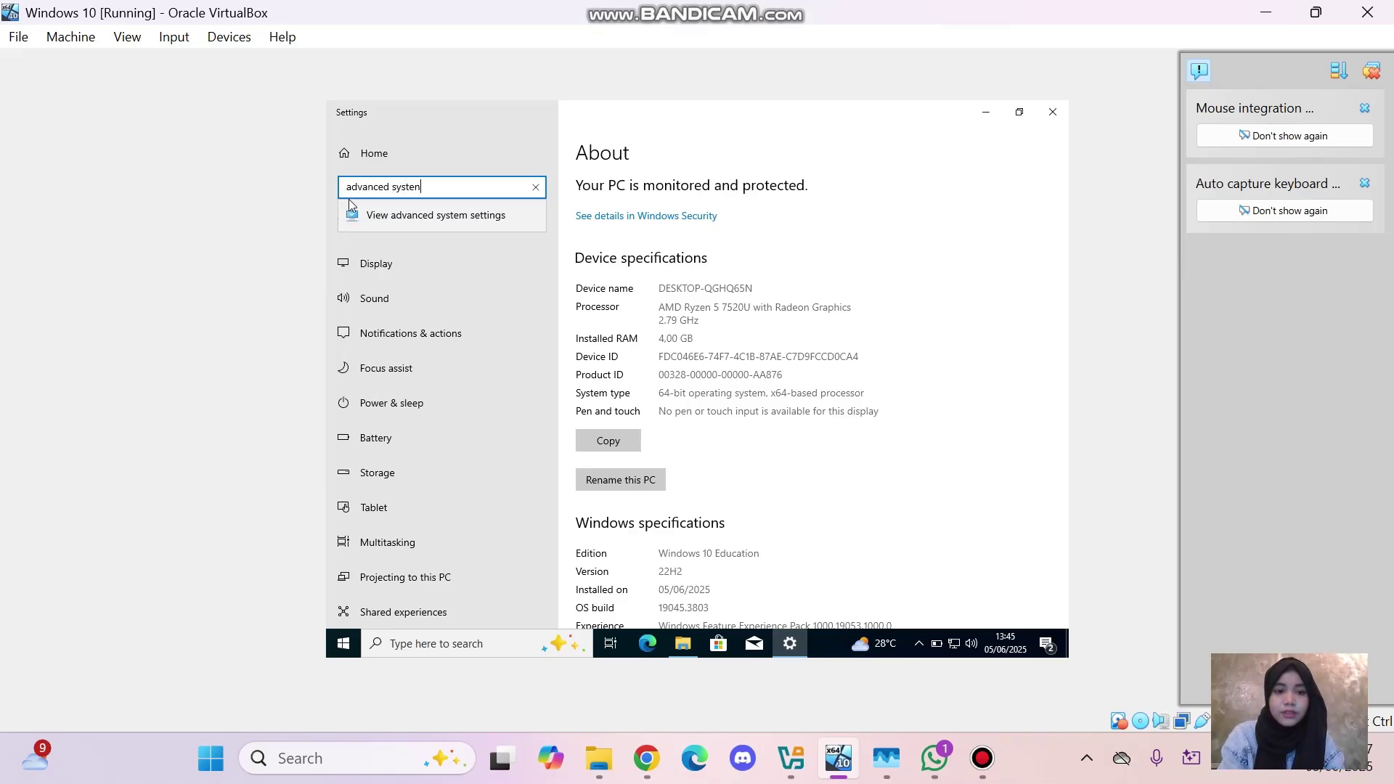
pyautogui.press('BackSpace')
pyautogui.click(410, 217)
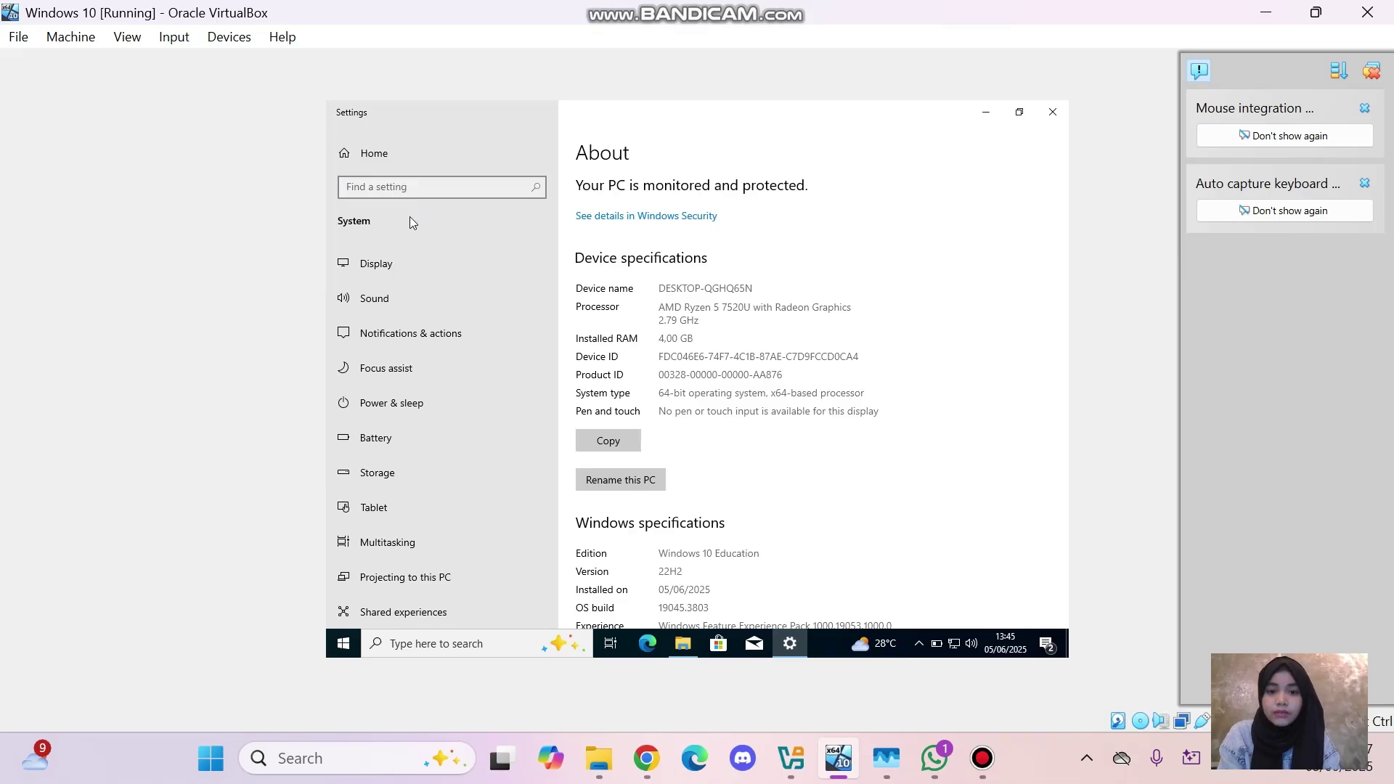
# Confirm the Virtual Memory settings, found under Performance Options' Advanced tab, with automatic paging-file management
pyautogui.click(634, 276)
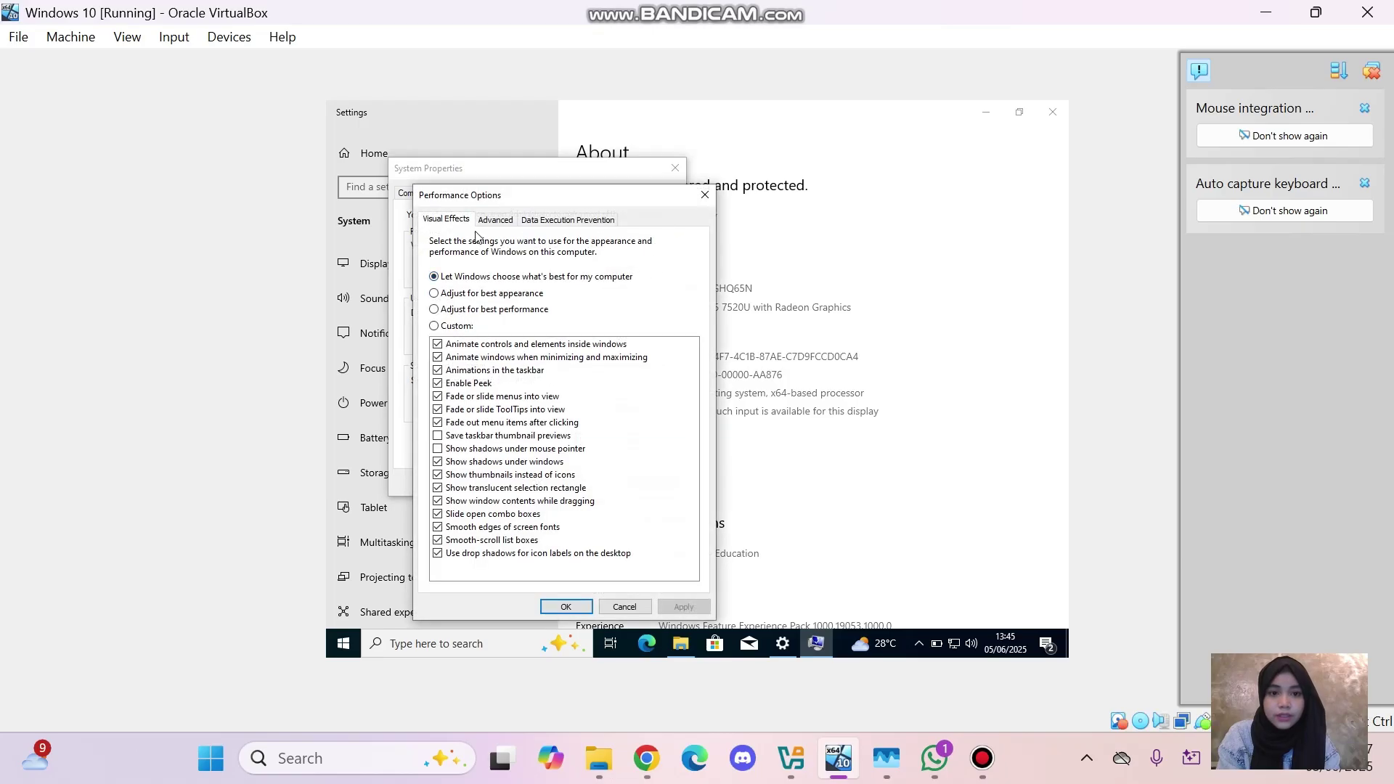
pyautogui.click(480, 223)
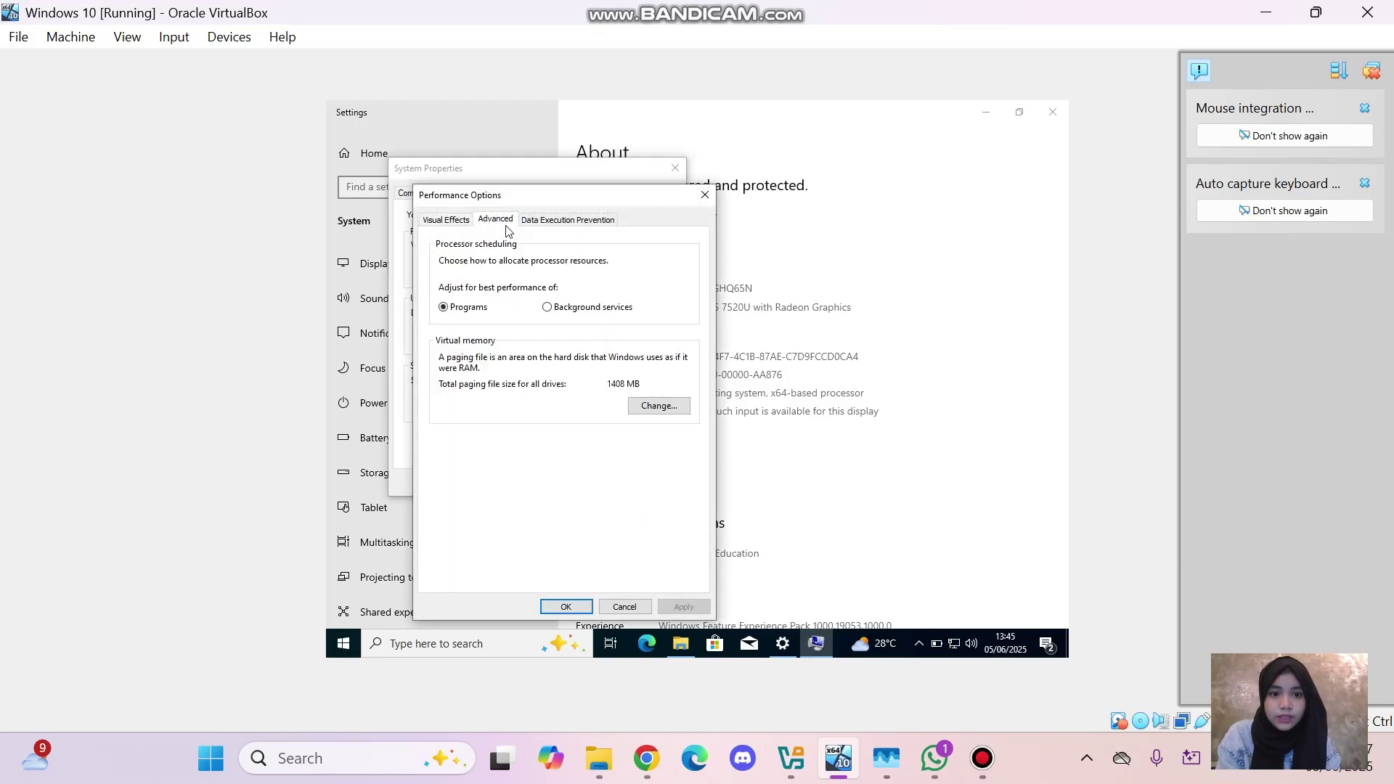
pyautogui.click(650, 411)
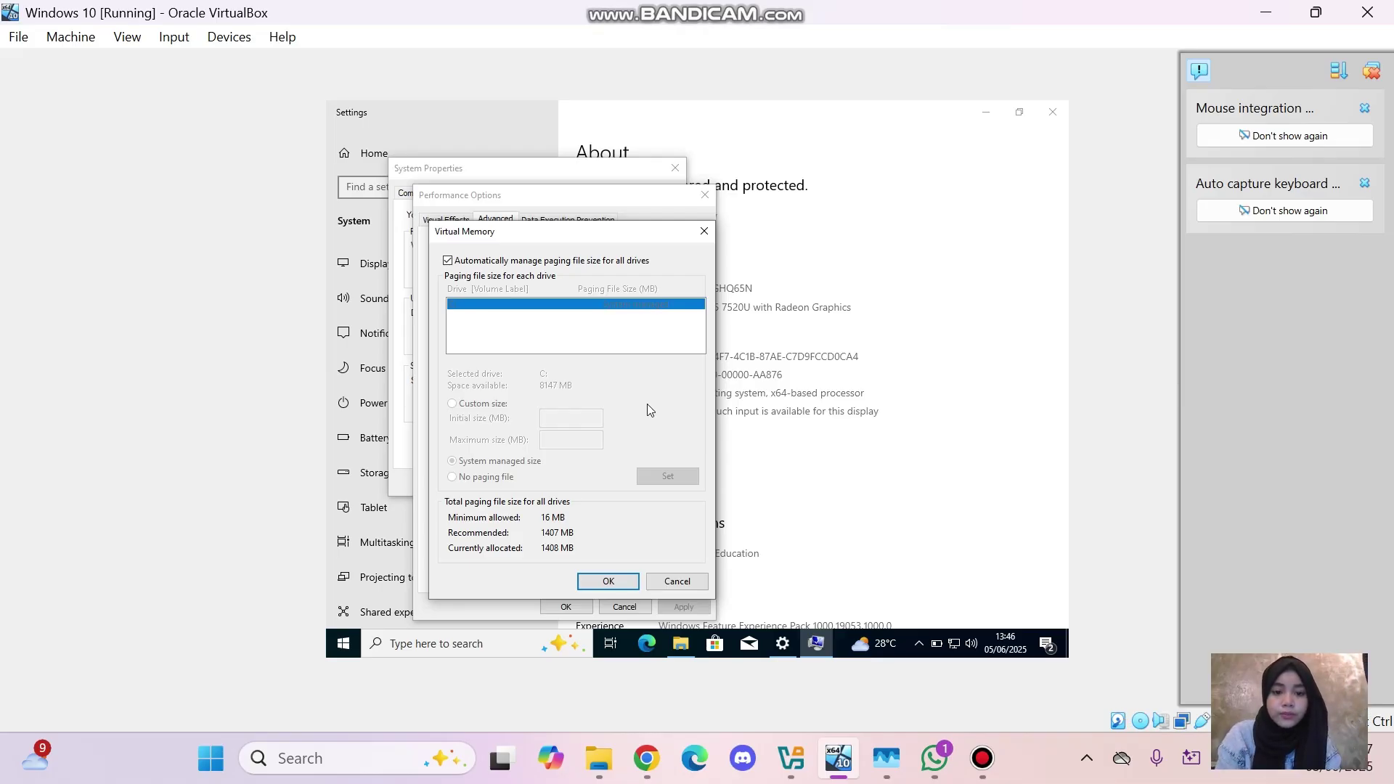
pyautogui.click(627, 585)
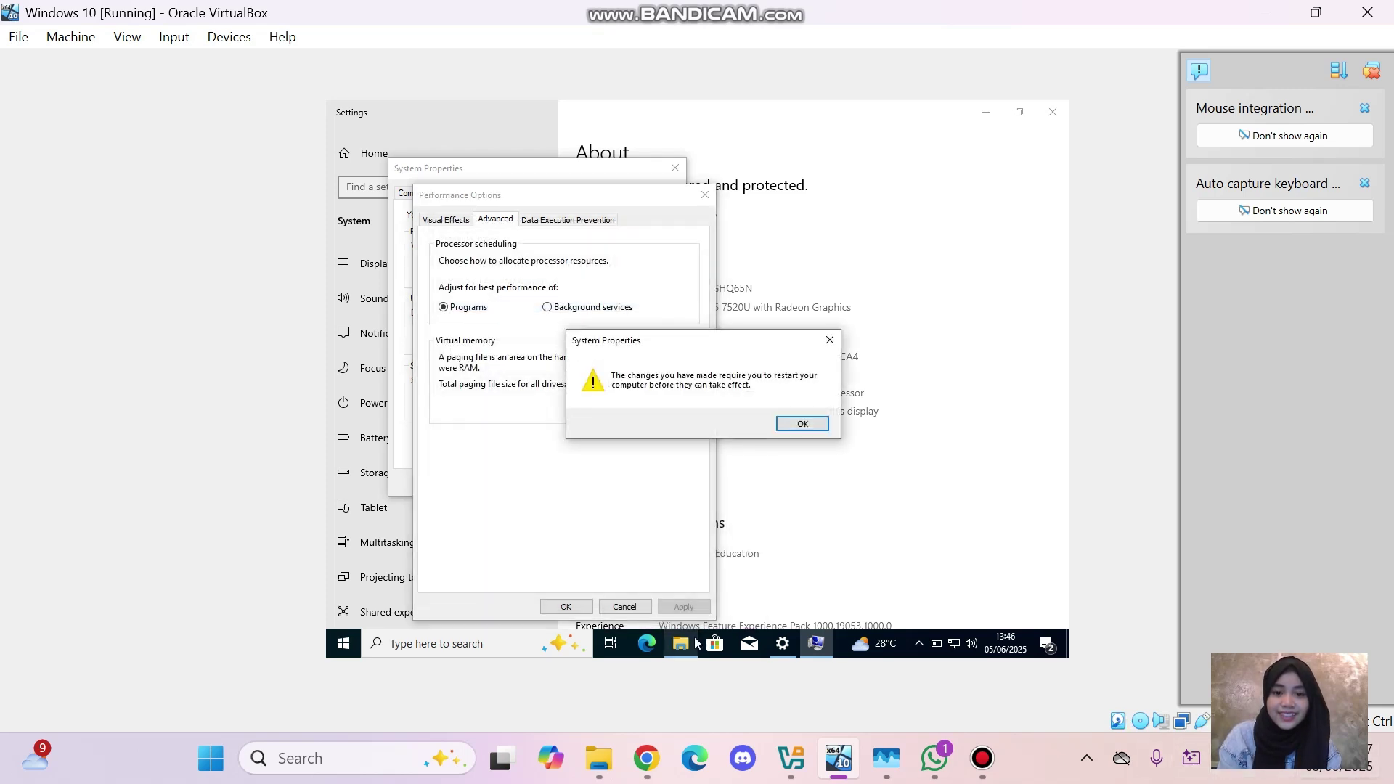